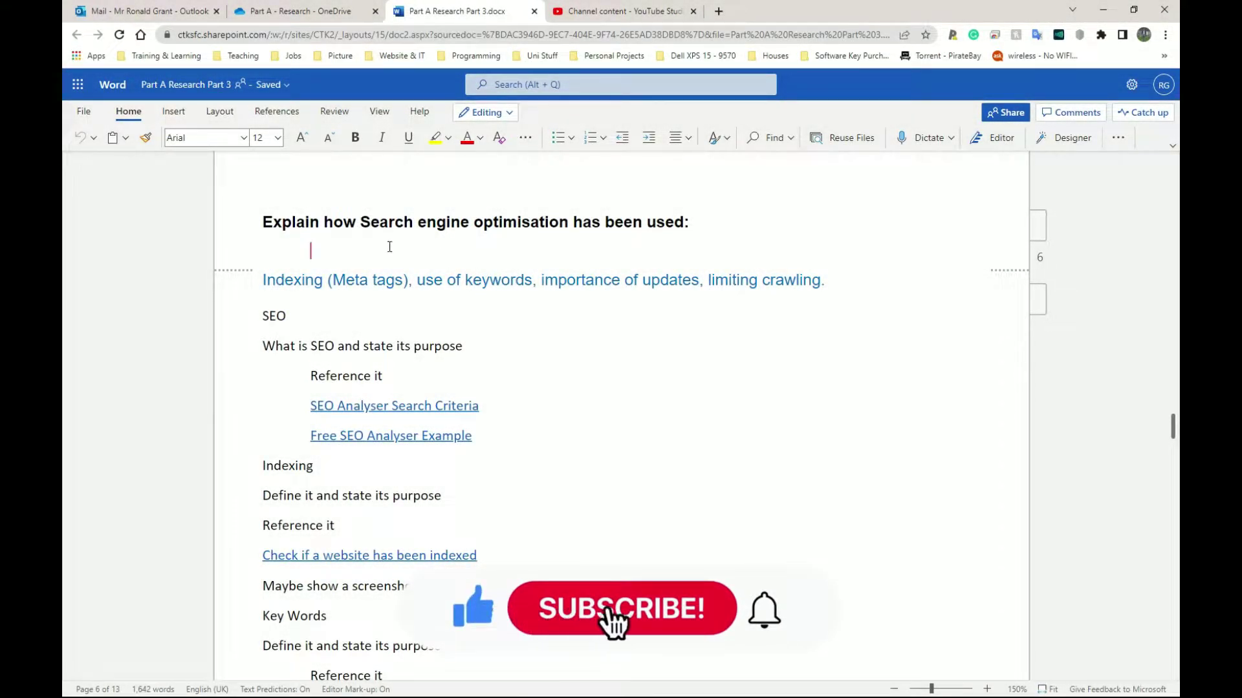
- Highlight Indexing, use of keywords and limiting crawling in the blue SEO topic list
click(544, 238)
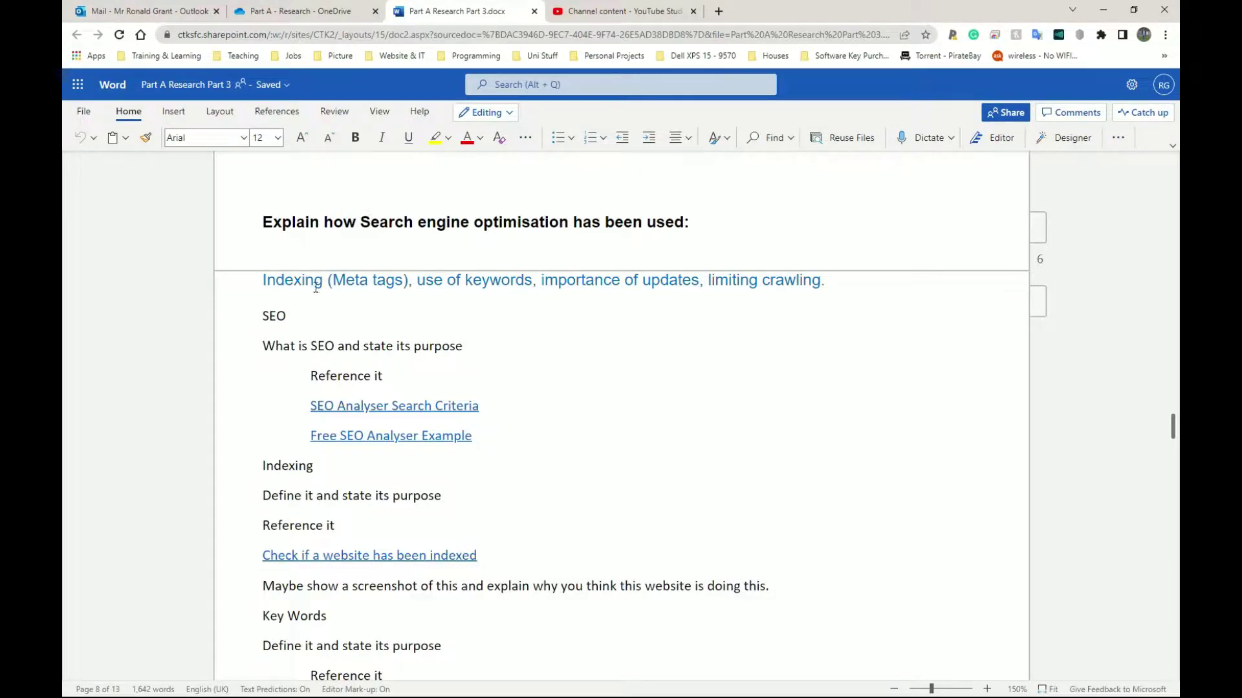
drag(272, 280, 315, 281)
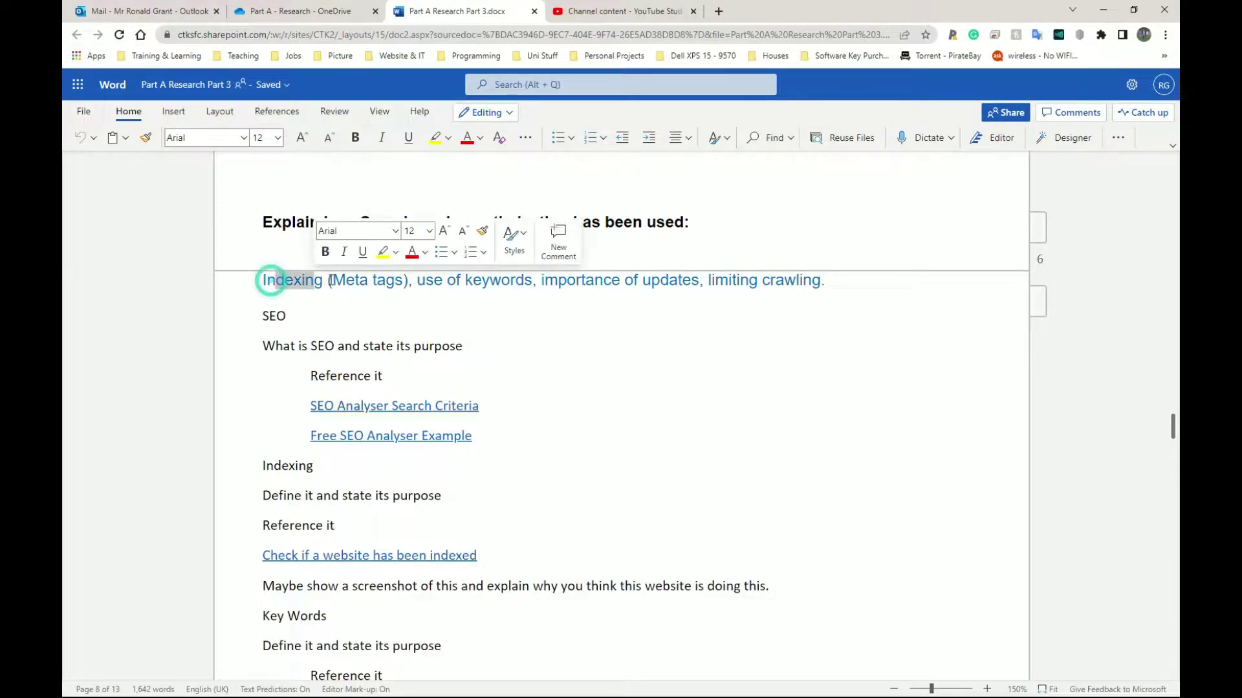
drag(417, 280, 515, 283)
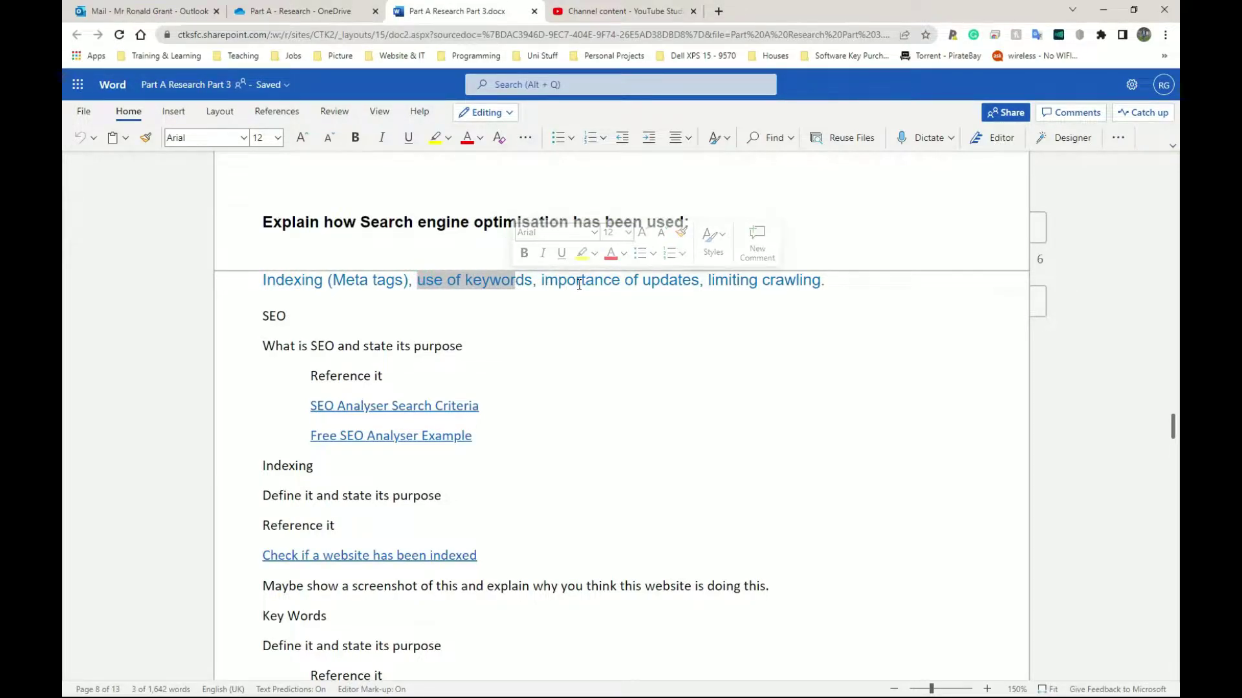
drag(702, 280, 784, 280)
click(336, 317)
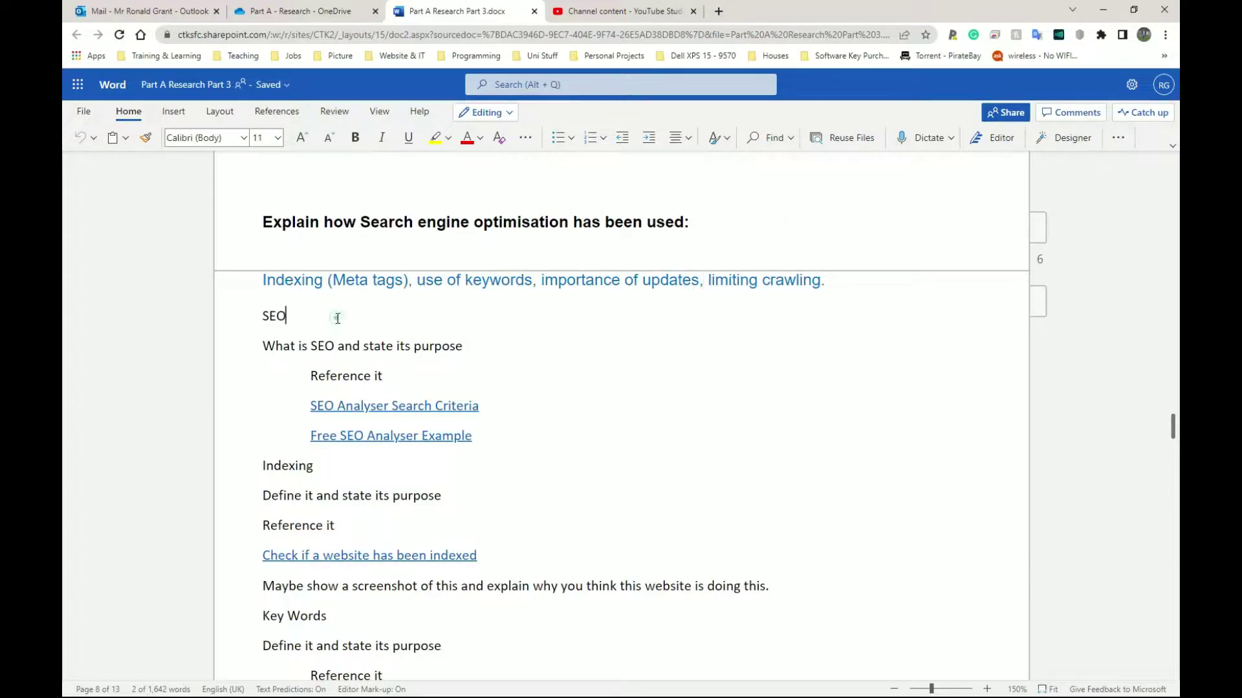
- Highlight the 'What is SEO' and 'Reference it' prompts while explaining them
scroll(324, 275, down, 1)
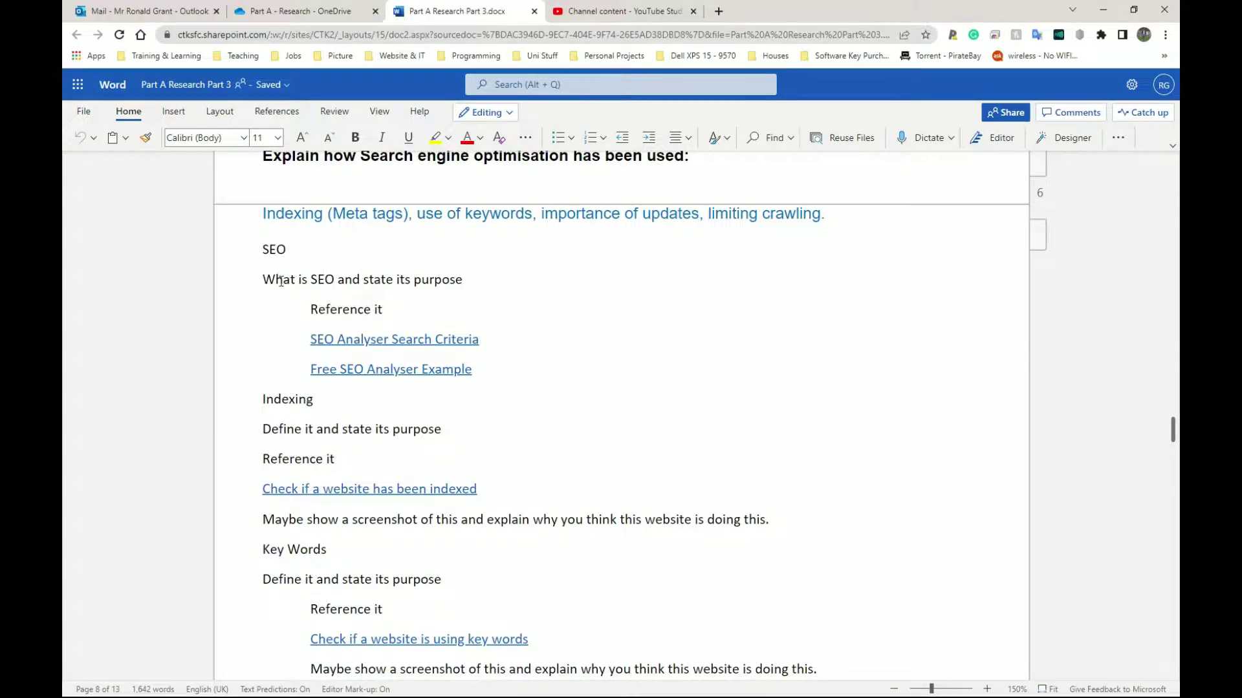
drag(281, 280, 461, 280)
click(404, 309)
drag(386, 310, 265, 279)
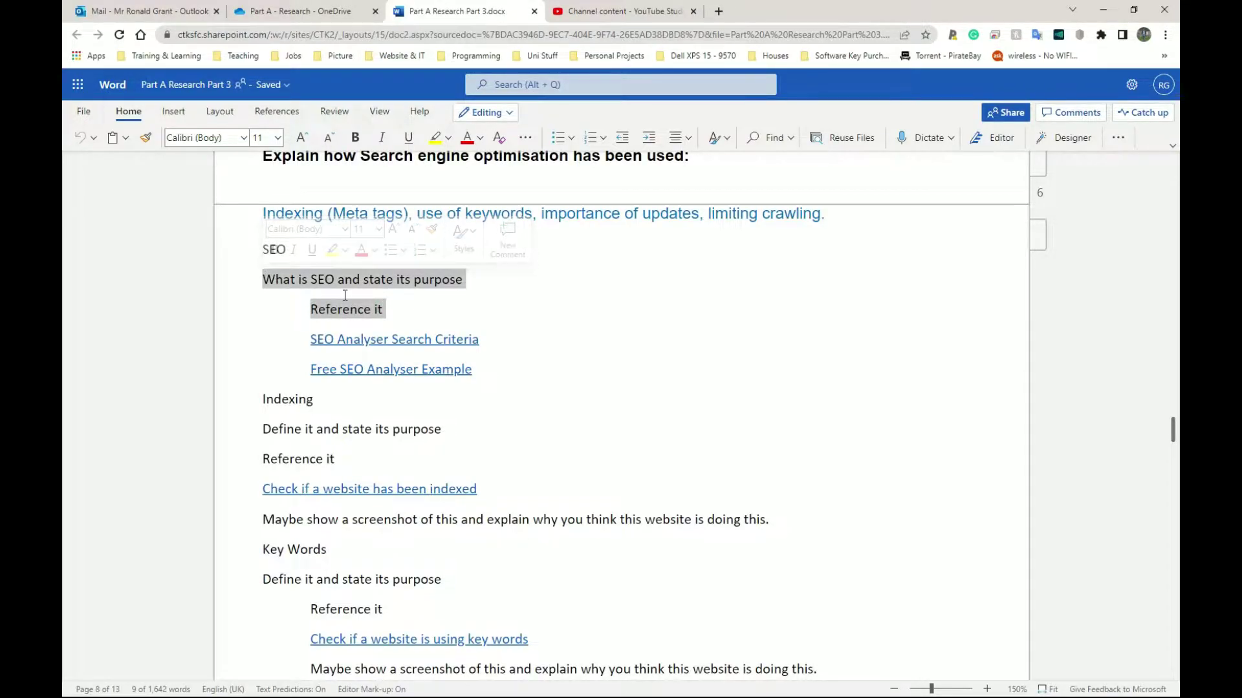
click(404, 315)
scroll(395, 307, down, 1)
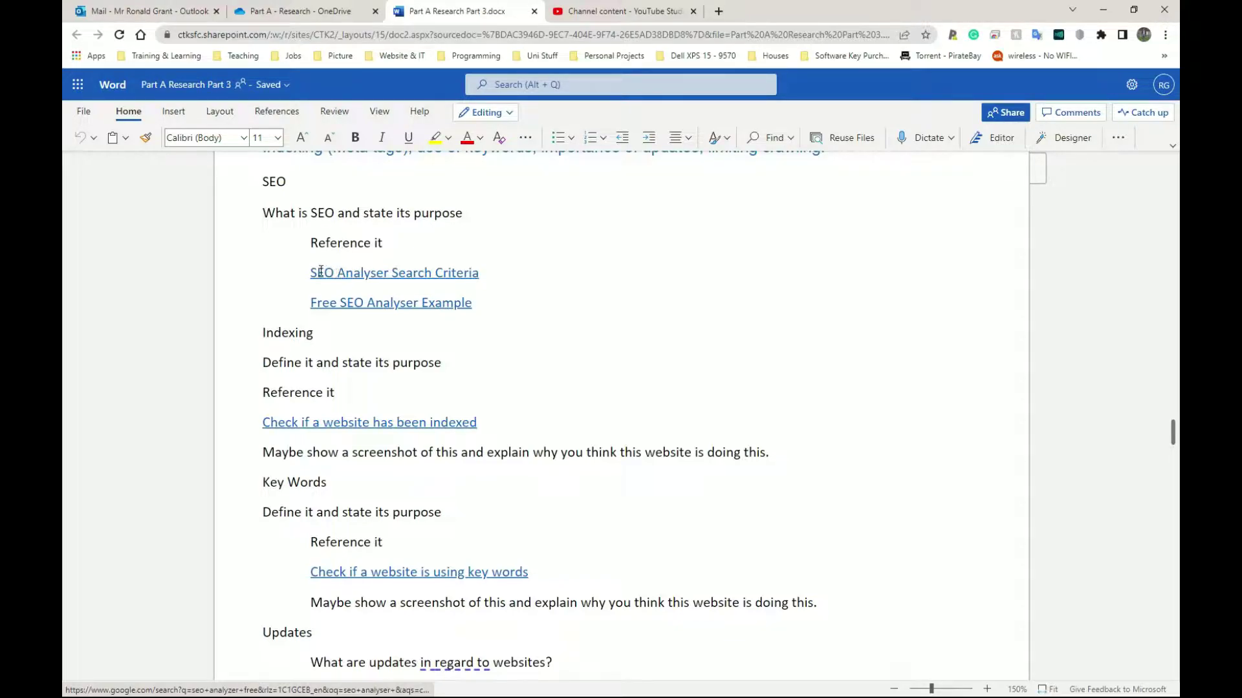
- Point out the Indexing prompts and highlight the 'Check if a website has been indexed' link
click(493, 238)
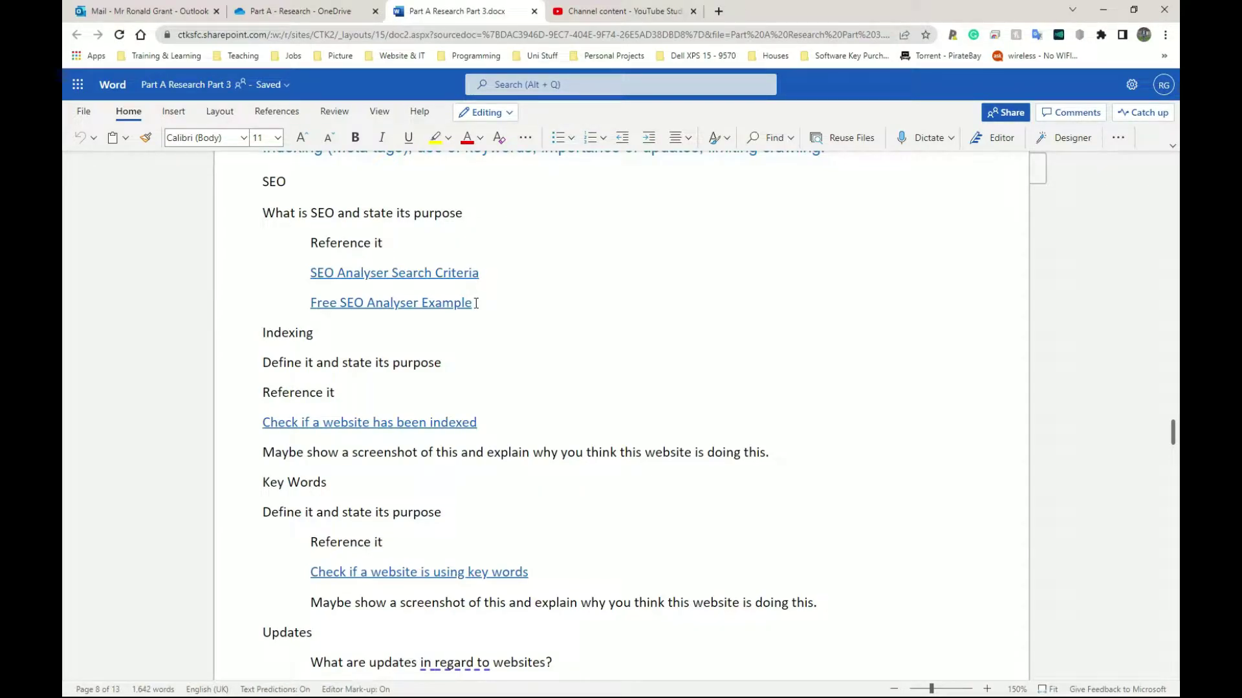
scroll(476, 284, up, 2)
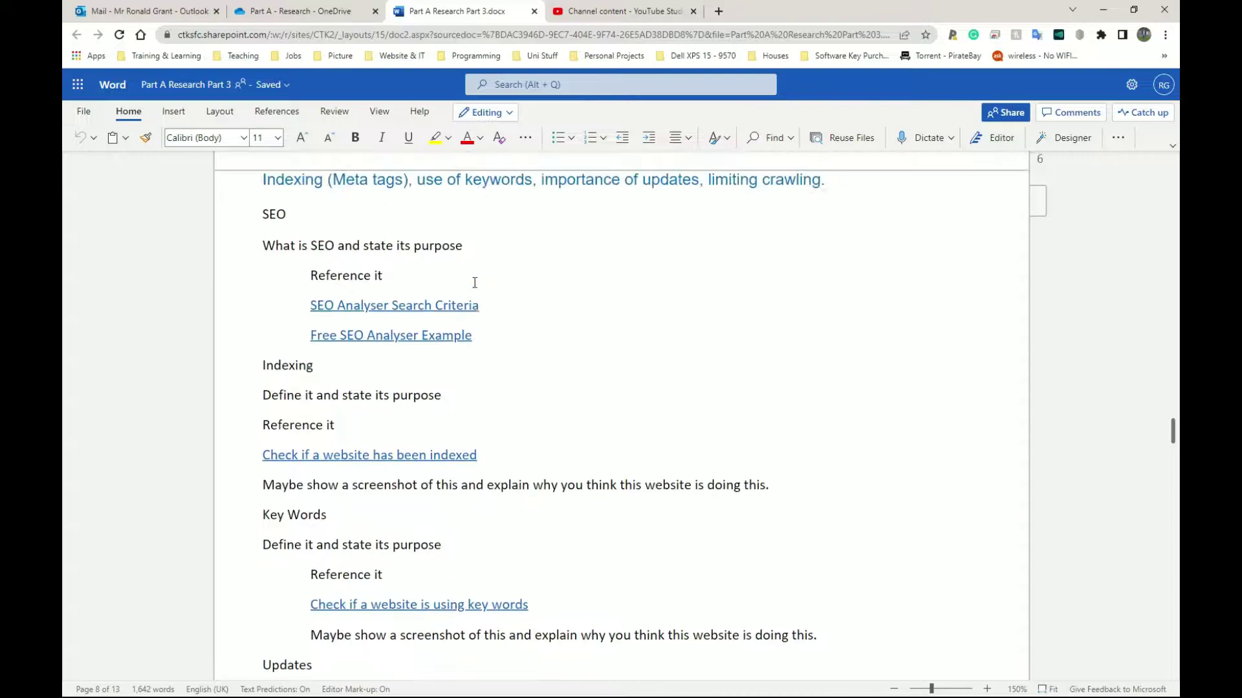
drag(282, 280, 368, 280)
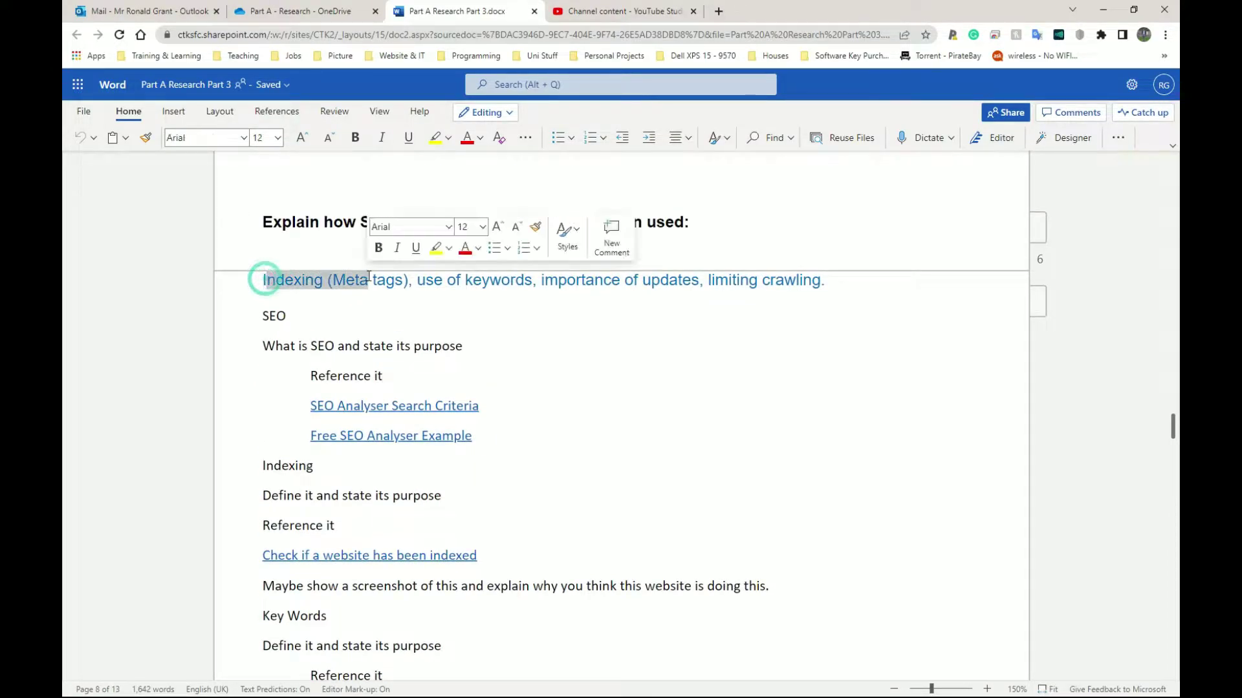
scroll(345, 342, down, 2)
scroll(345, 343, down, 1)
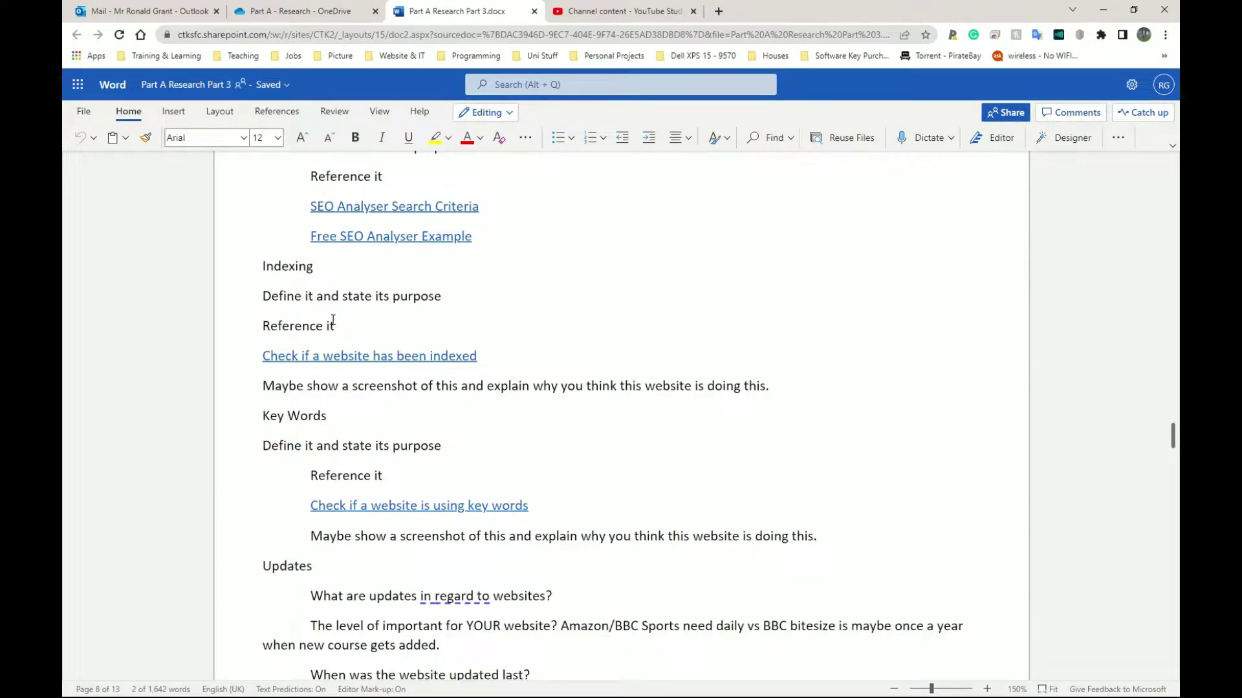
scroll(284, 299, up, 1)
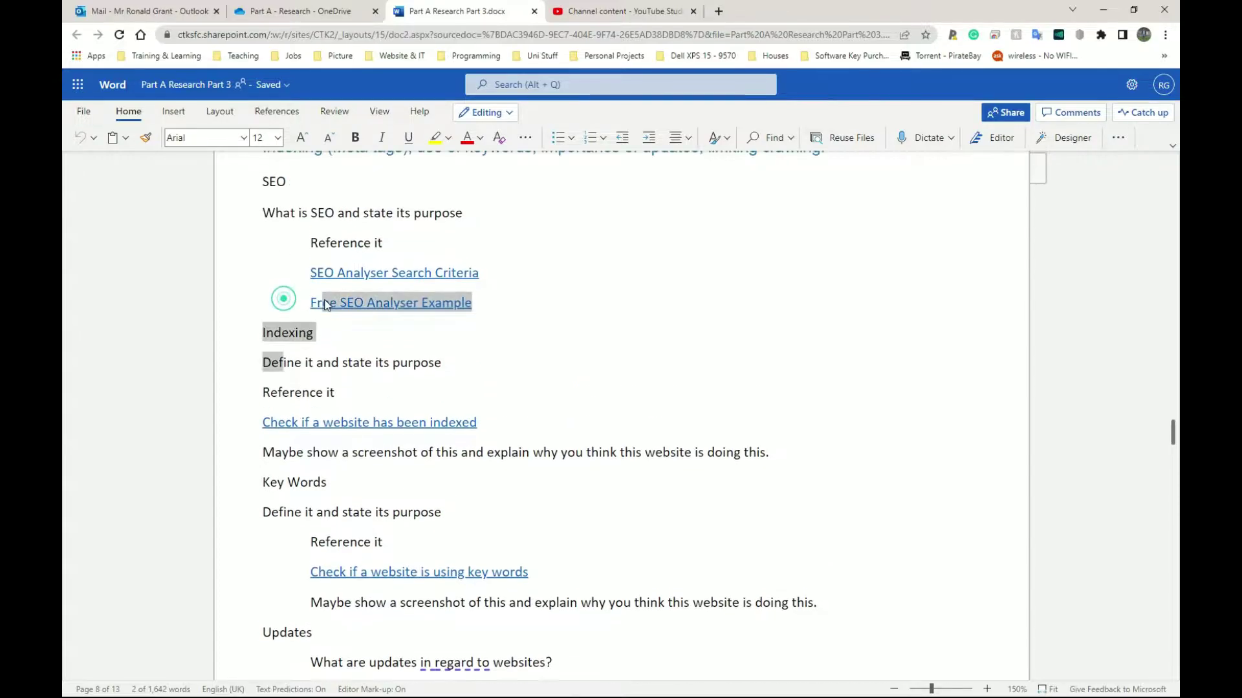
click(337, 392)
click(338, 392)
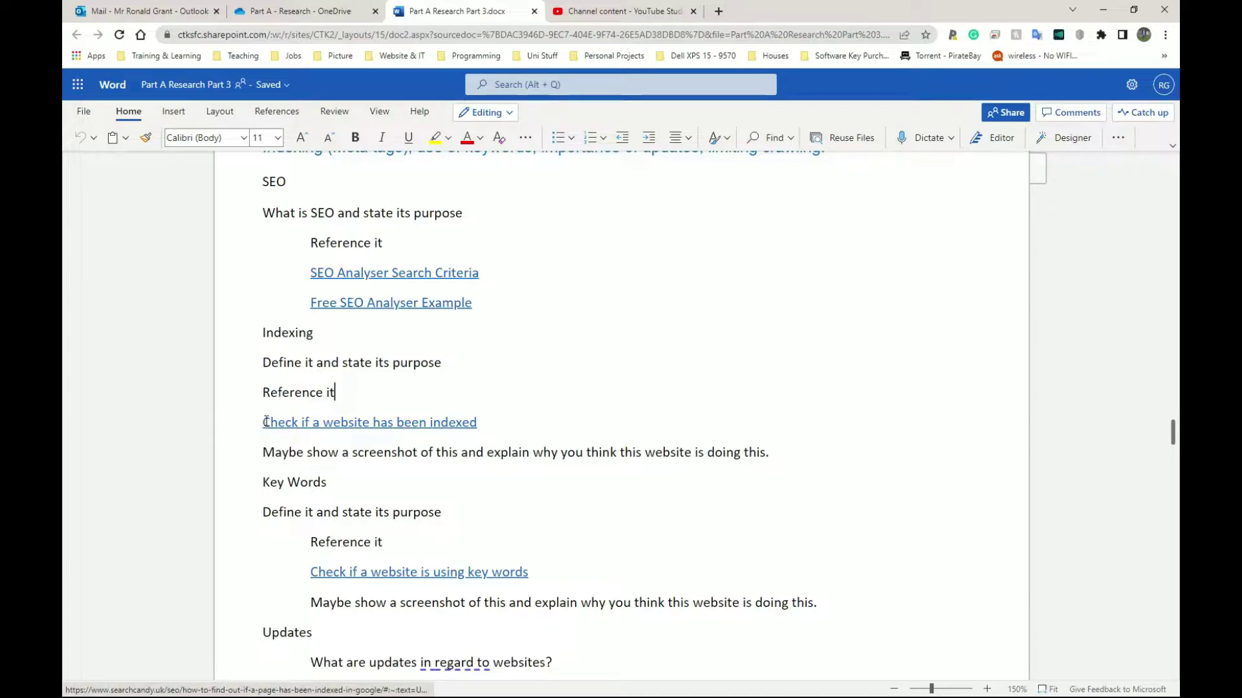
drag(264, 422, 471, 421)
click(412, 422)
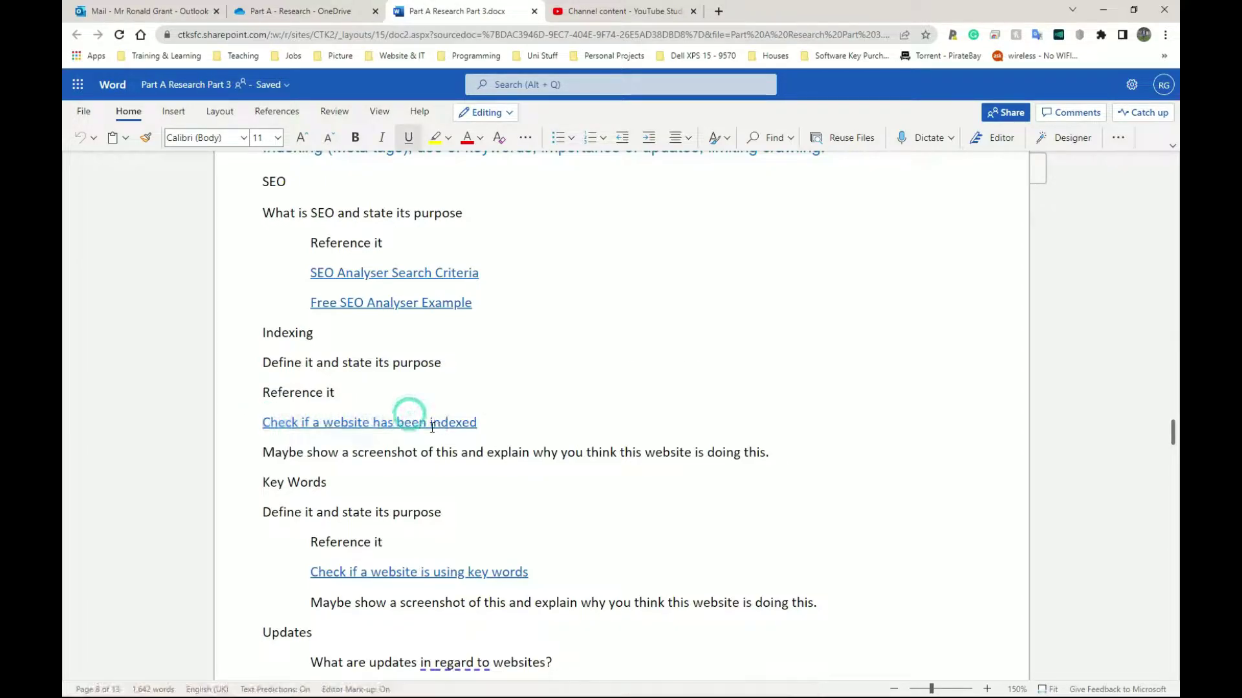
- Open and read the Search Candy article on checking Google indexing, then close its tab with Ctrl+W
ctrl+click(418, 422)
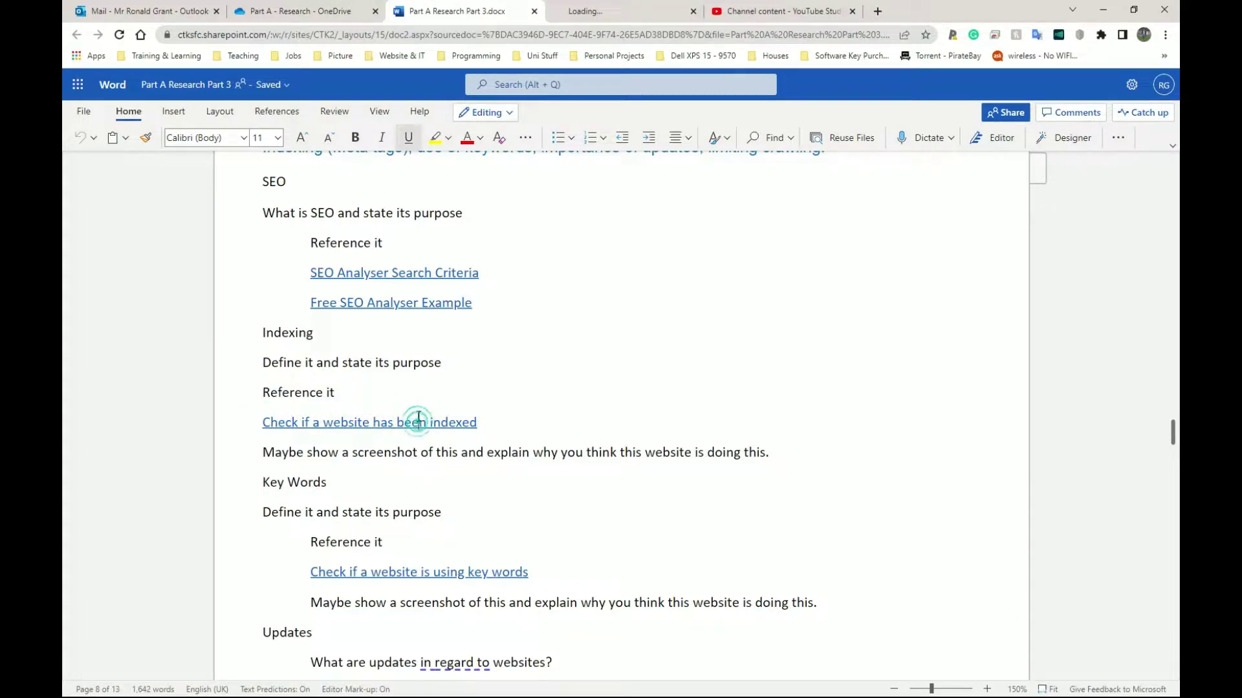
click(572, 14)
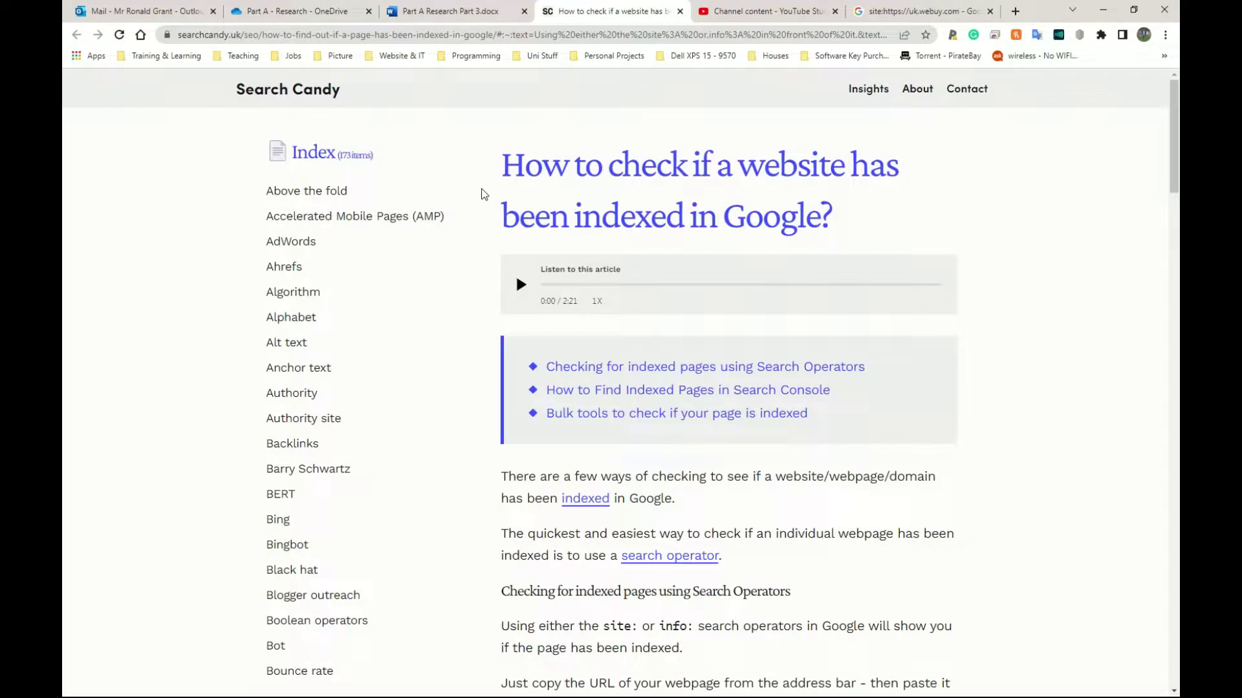
scroll(482, 189, down, 6)
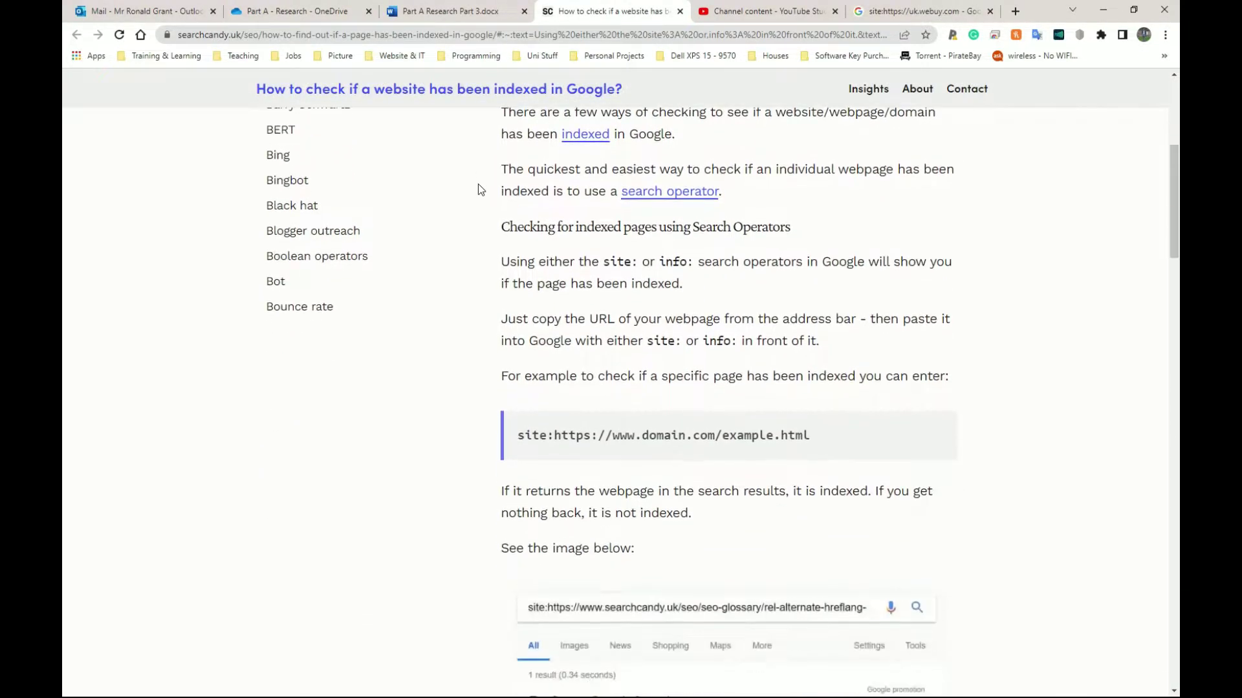
scroll(479, 189, down, 5)
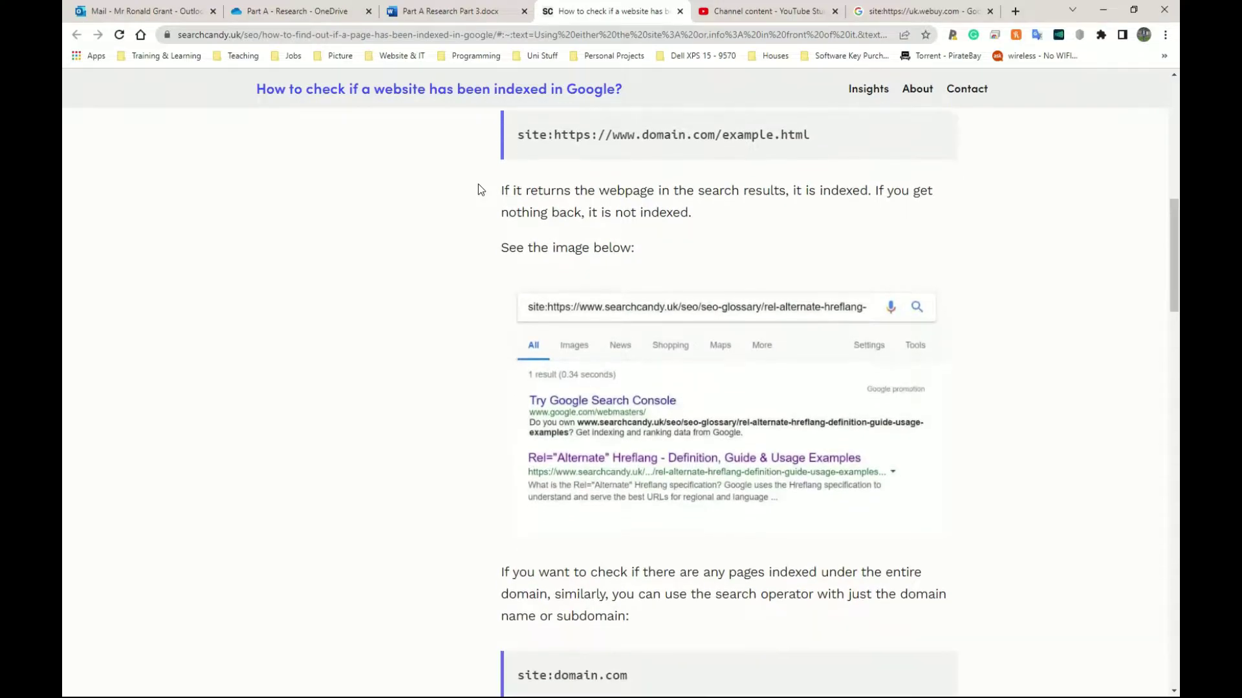
scroll(479, 181, down, 3)
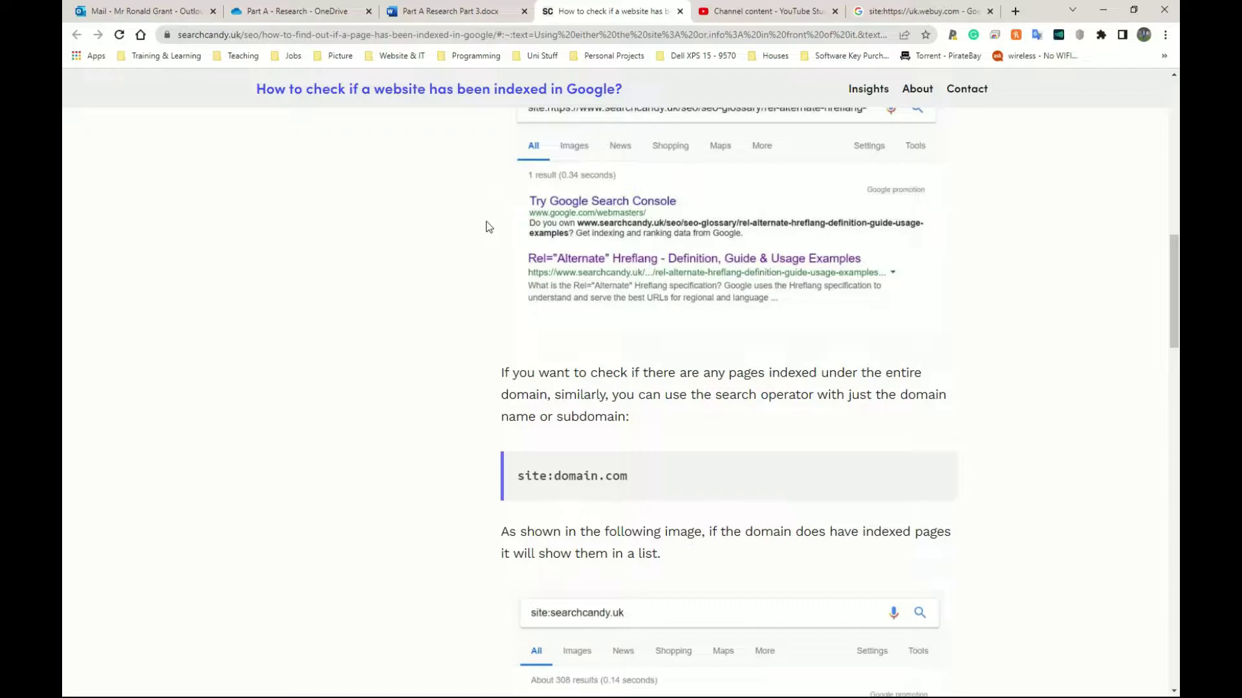
scroll(487, 227, up, 12)
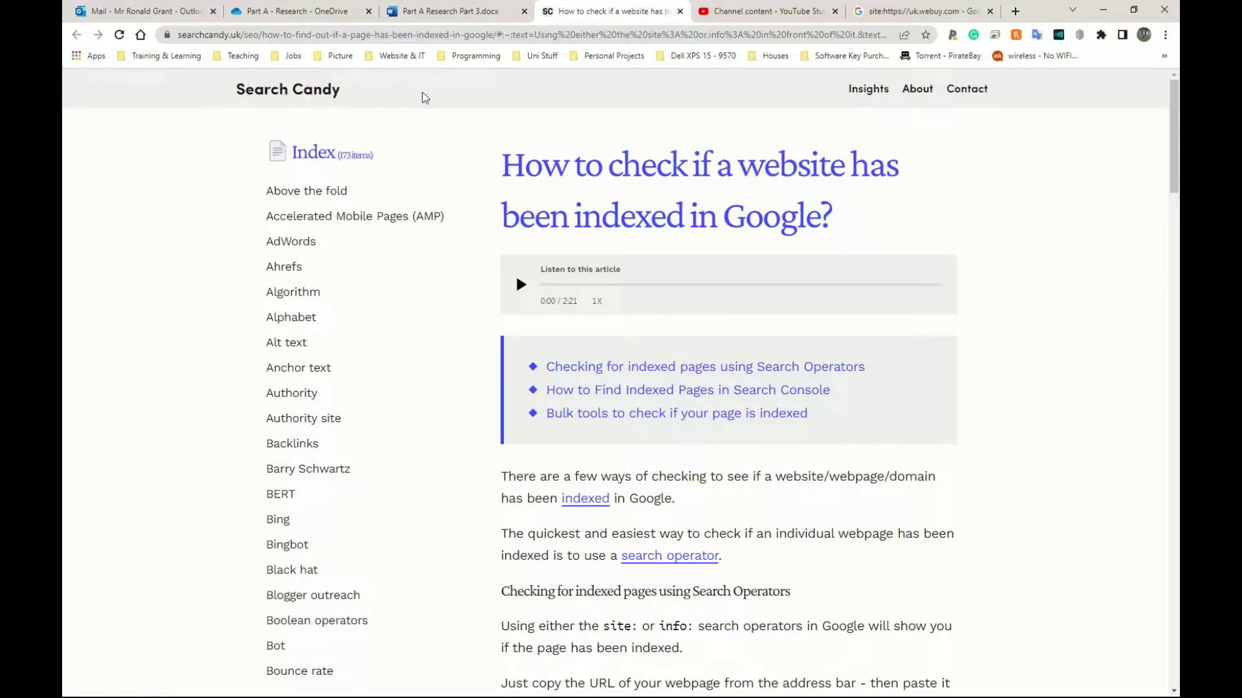
scroll(479, 225, down, 4)
scroll(480, 225, down, 5)
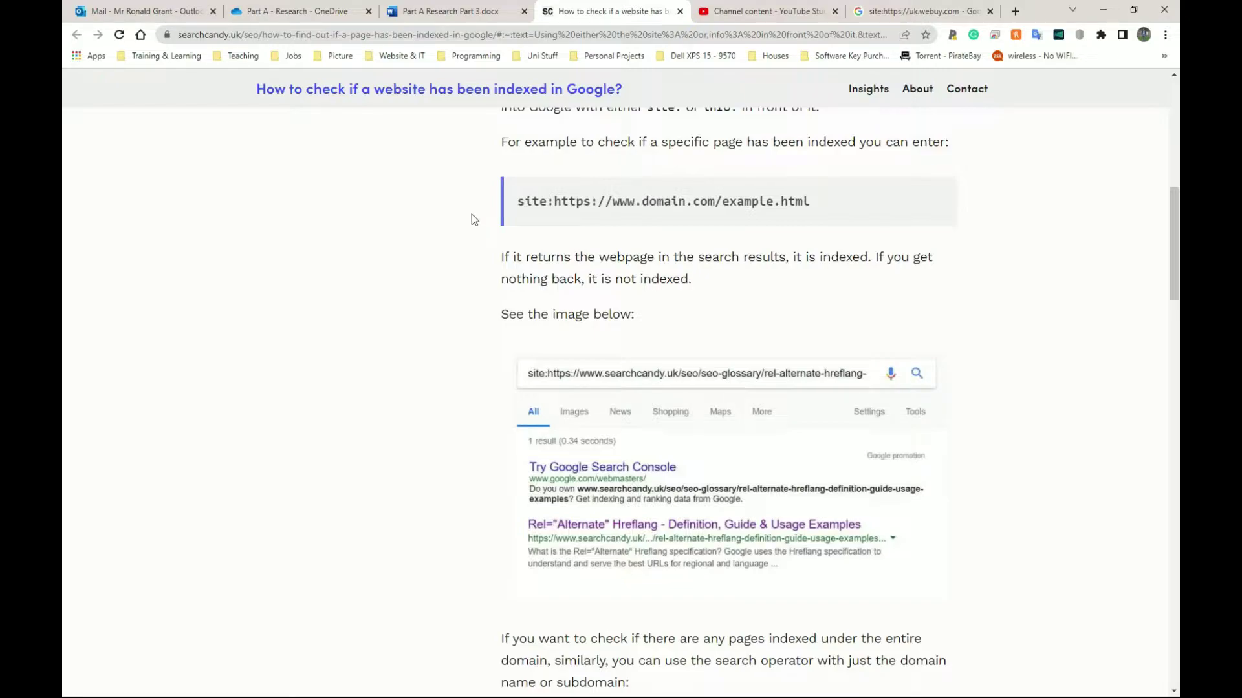
key(ctrl+w)
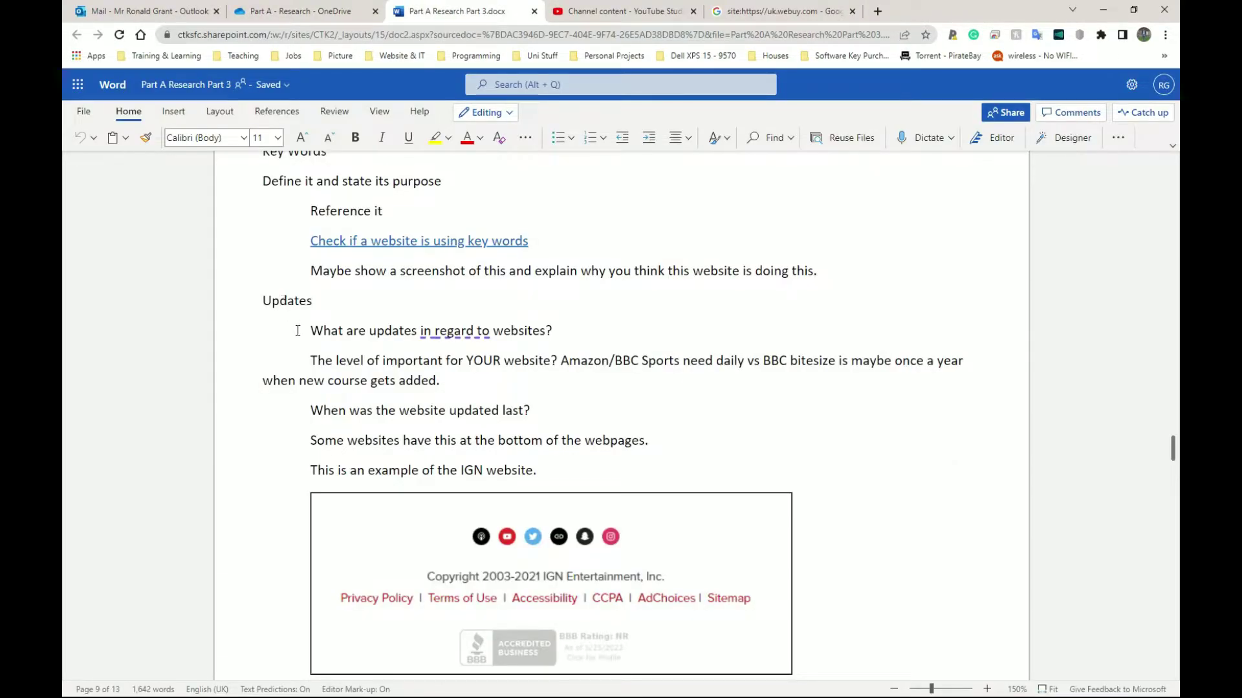
- Replace 'in regard to' with Editor's Conciseness suggestion 'regarding' in the Updates question
click(447, 333)
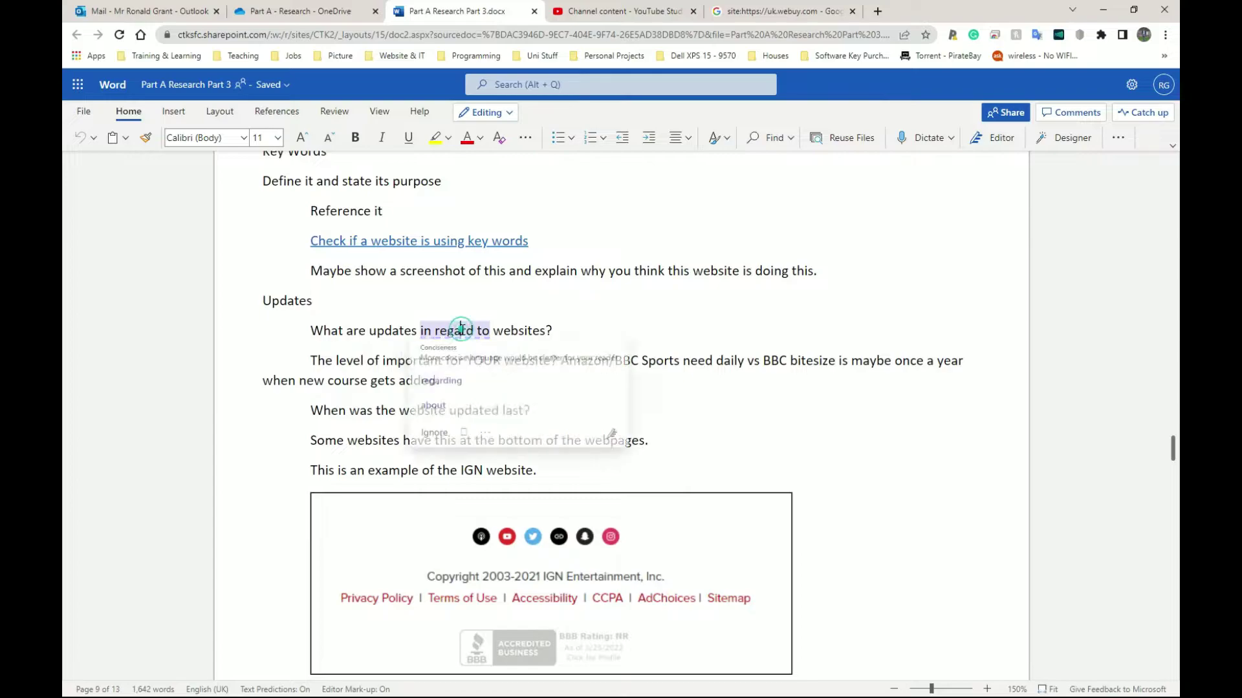
click(471, 387)
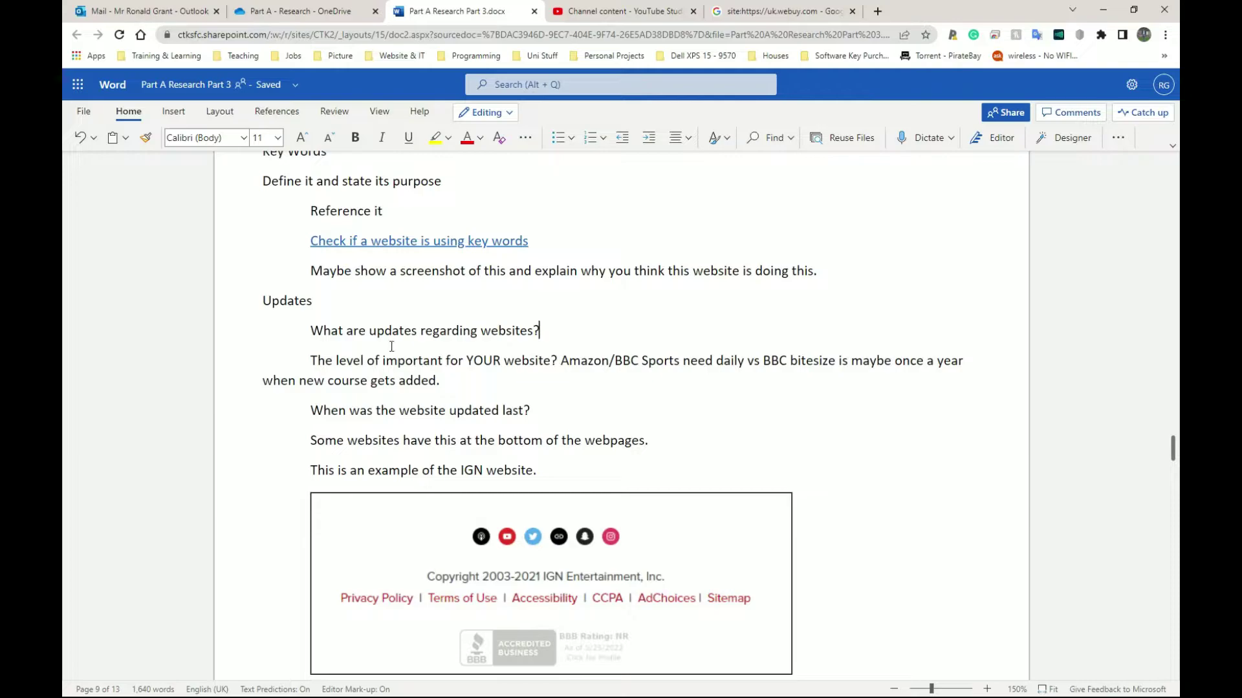
- Search Google for 'cex' and open the CeX (UK) homepage
click(754, 8)
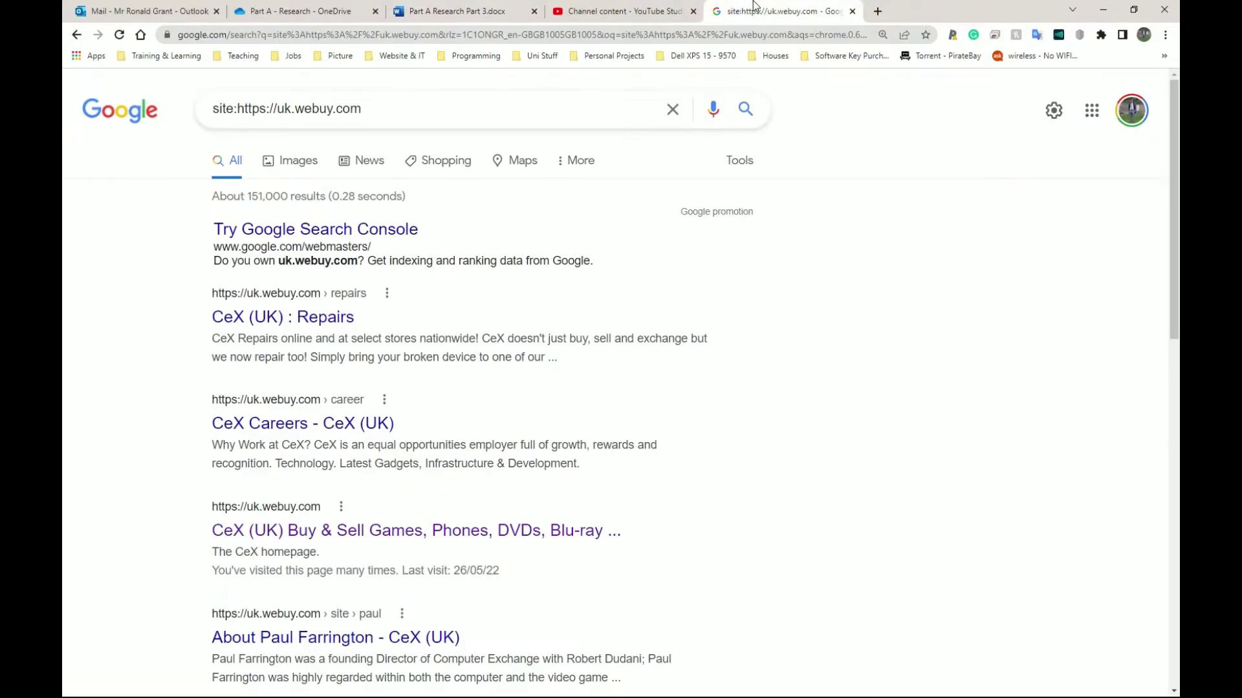
click(450, 37)
text(cex)
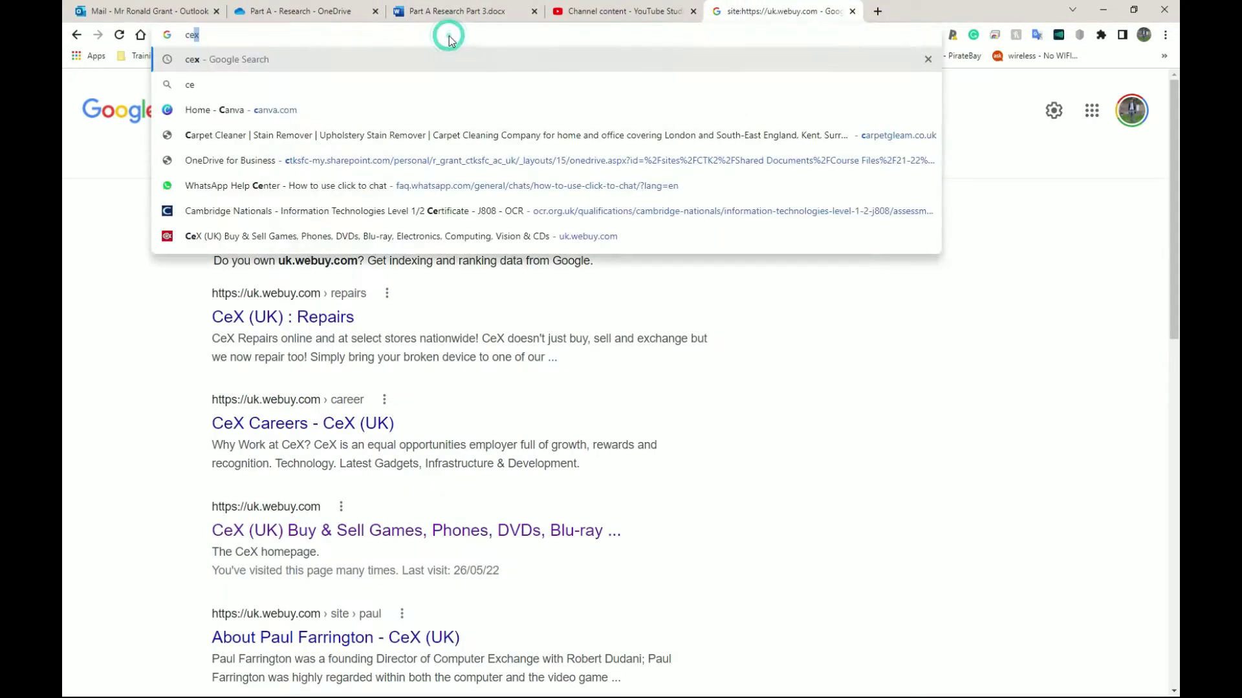
key(Return)
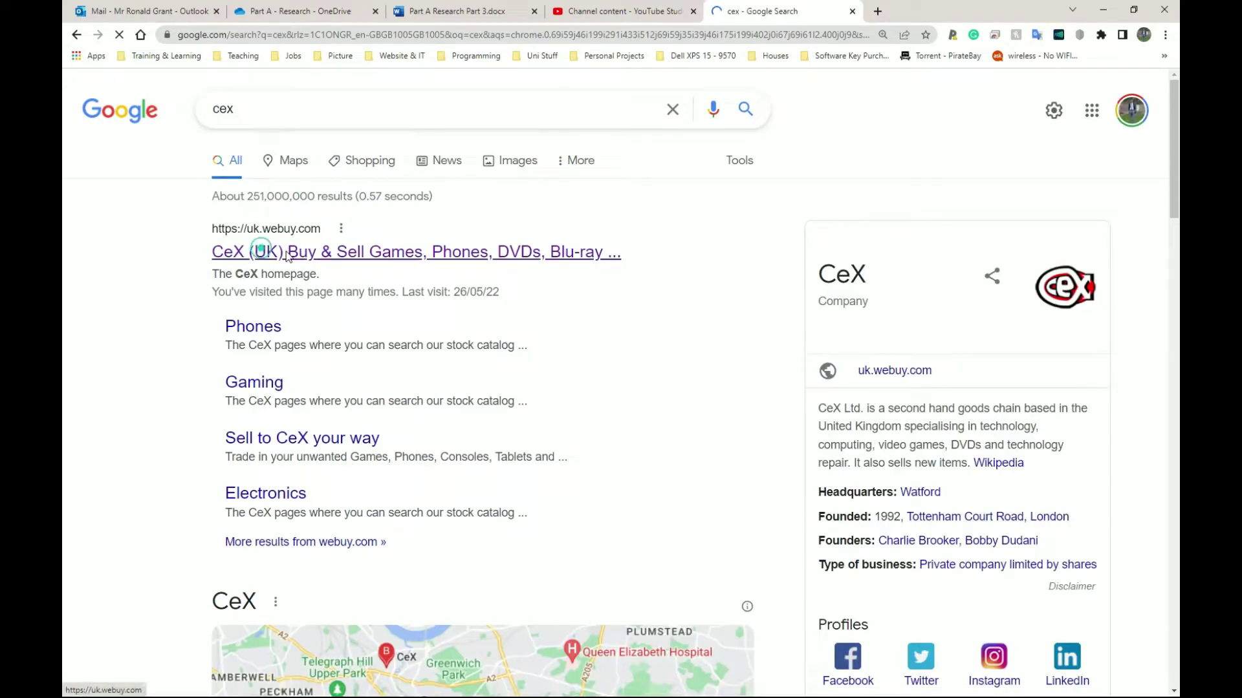
click(261, 249)
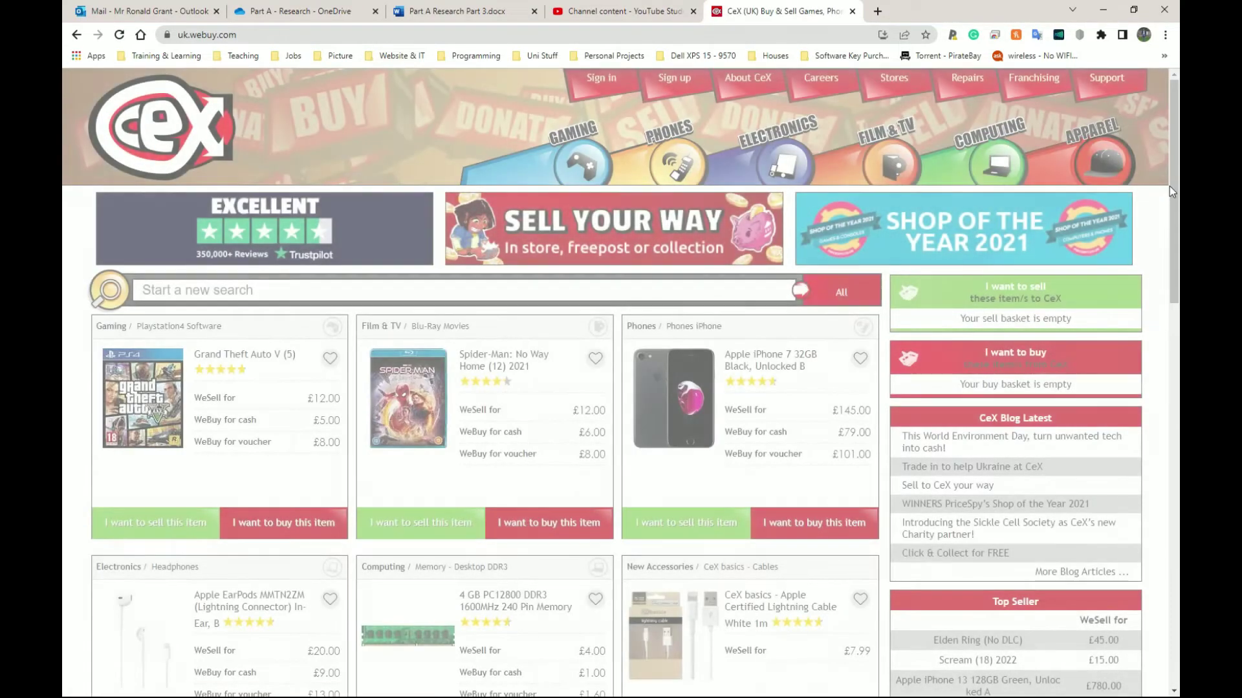
- Pick out the 2022 copyright year in the CeX footer, then go back to the research document
drag(1170, 192, 1170, 648)
scroll(1168, 644, down, 11)
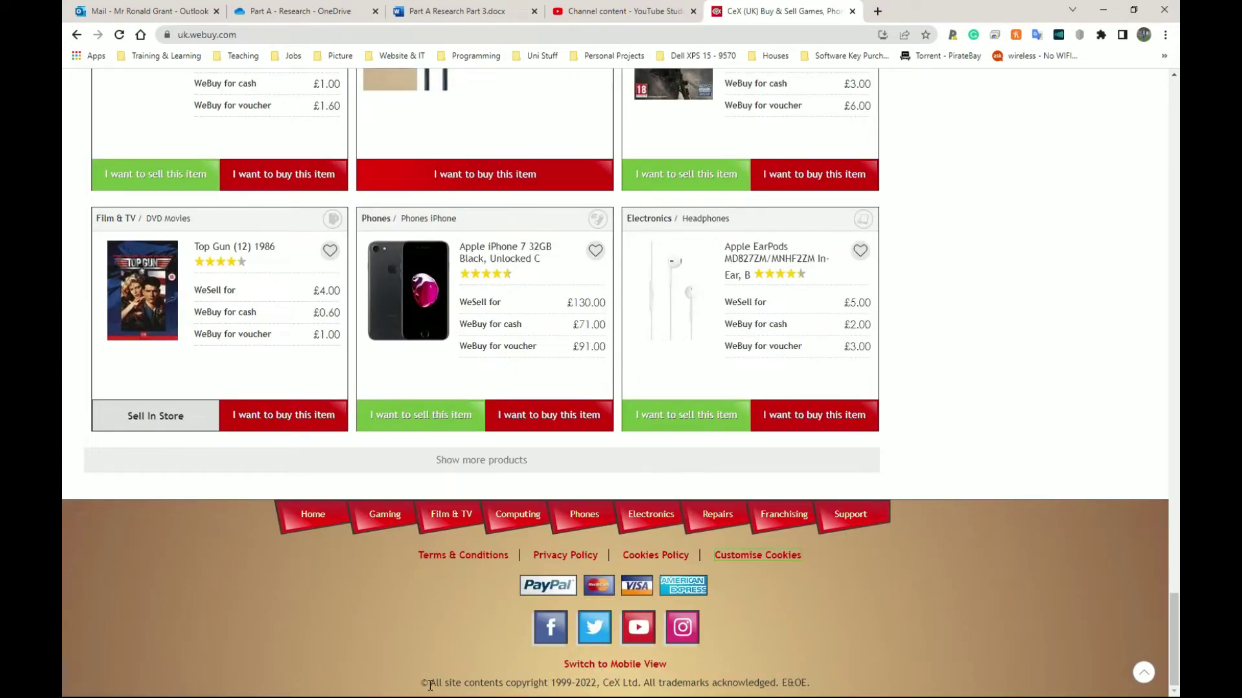
drag(430, 685, 601, 684)
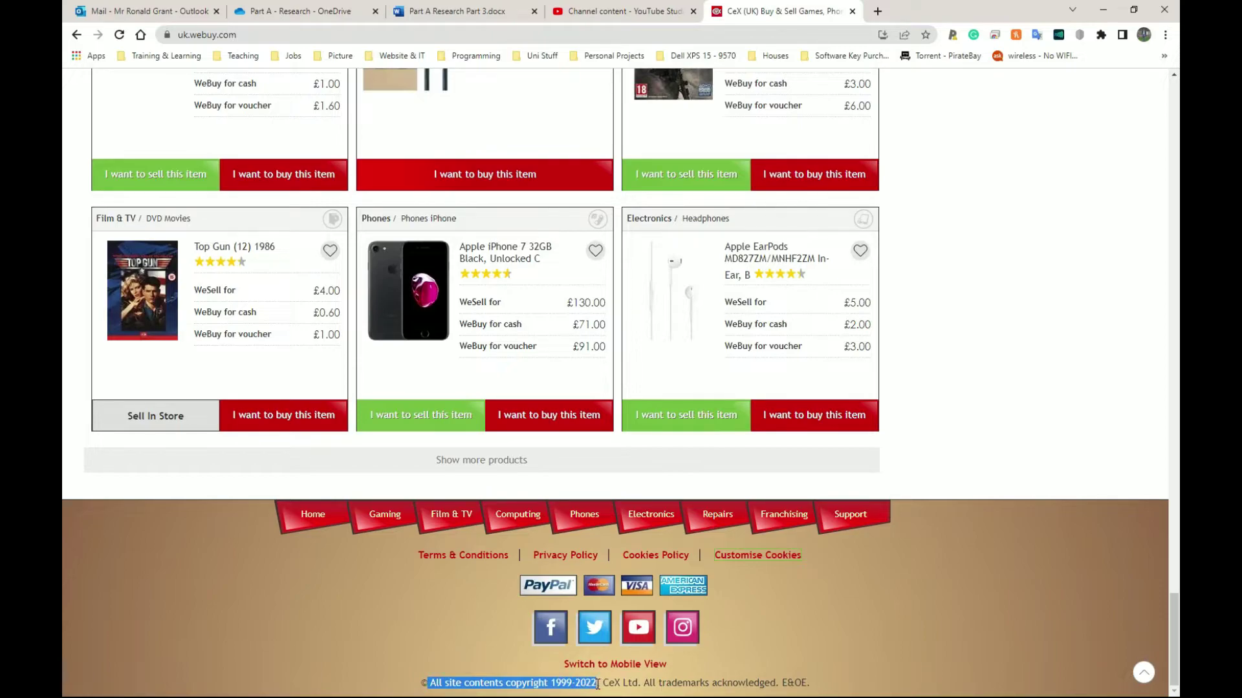
click(588, 683)
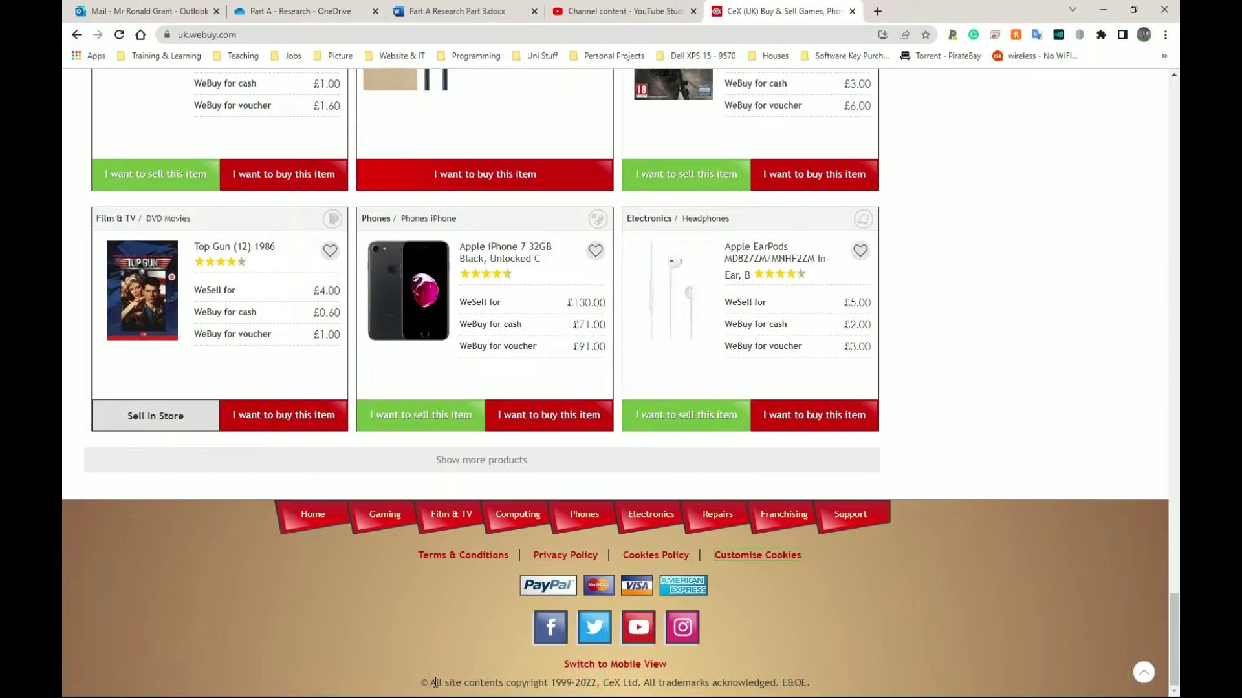
drag(432, 684, 597, 678)
double_click(584, 683)
scroll(931, 534, up, 1)
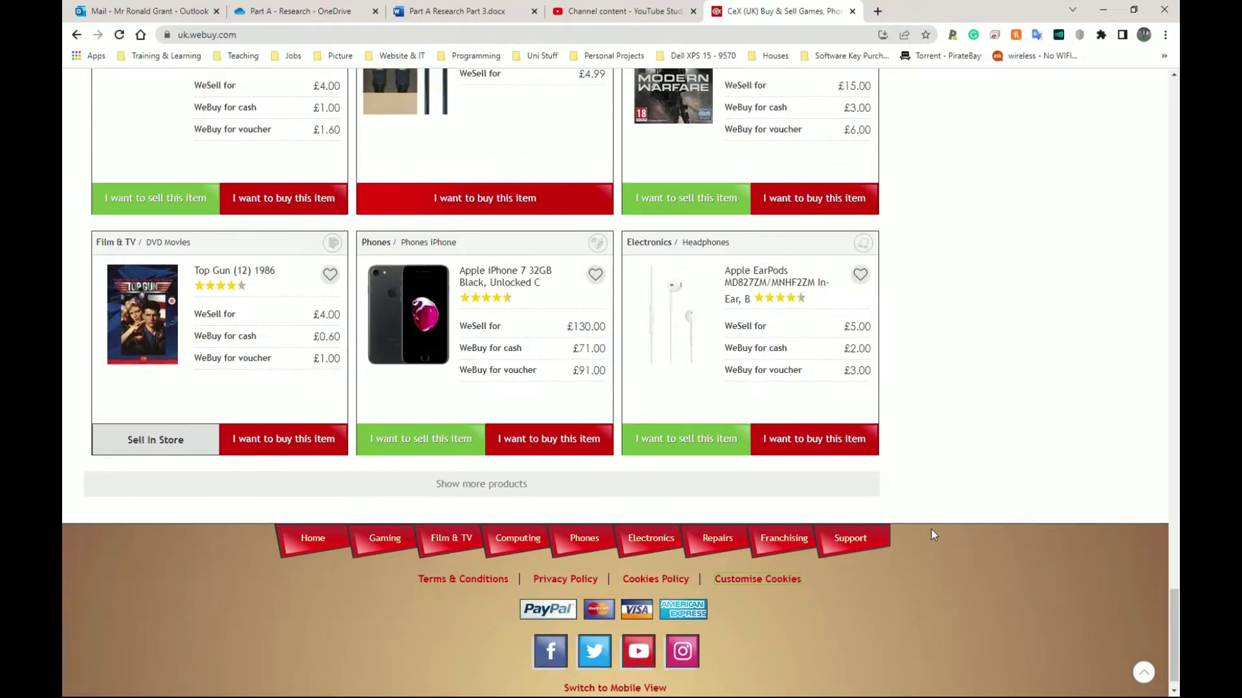
scroll(919, 512, down, 1)
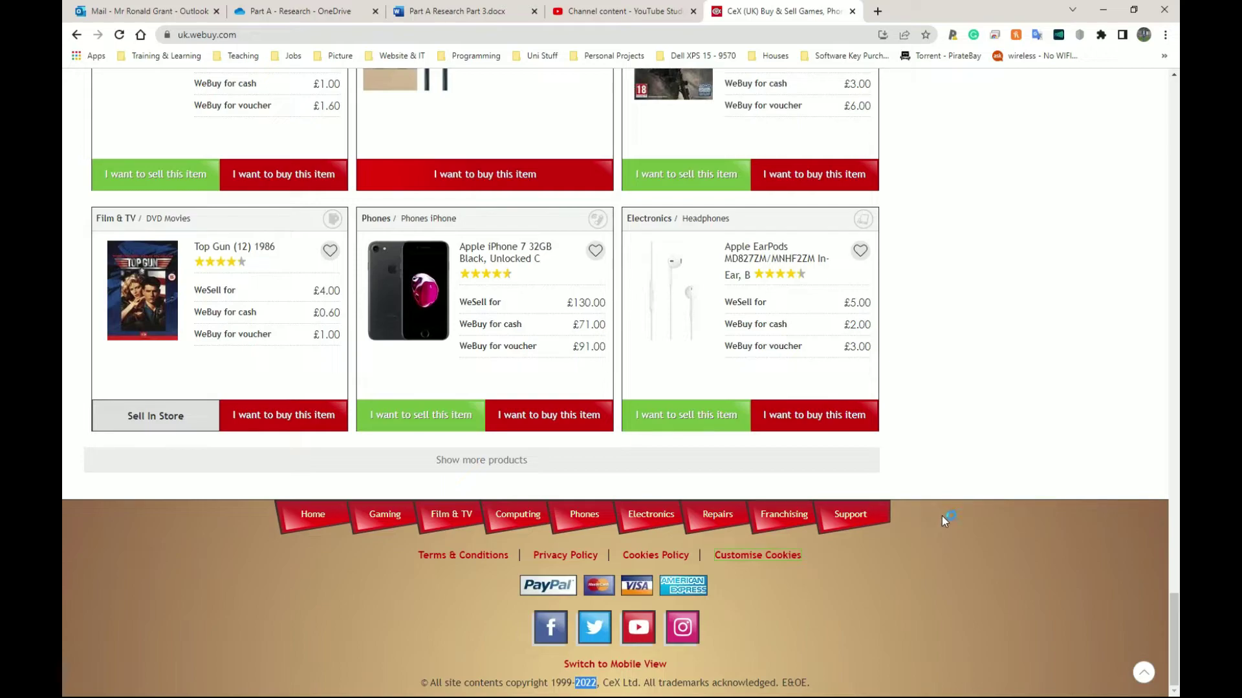
key(alt+Tab)
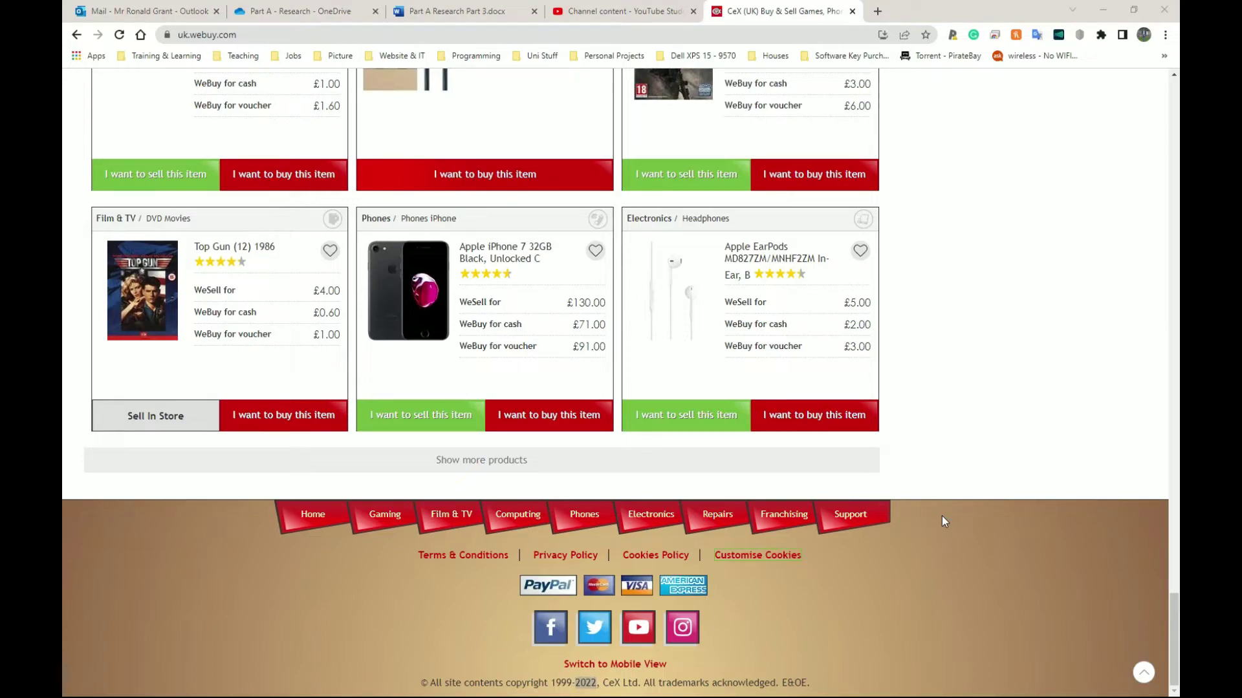
click(458, 7)
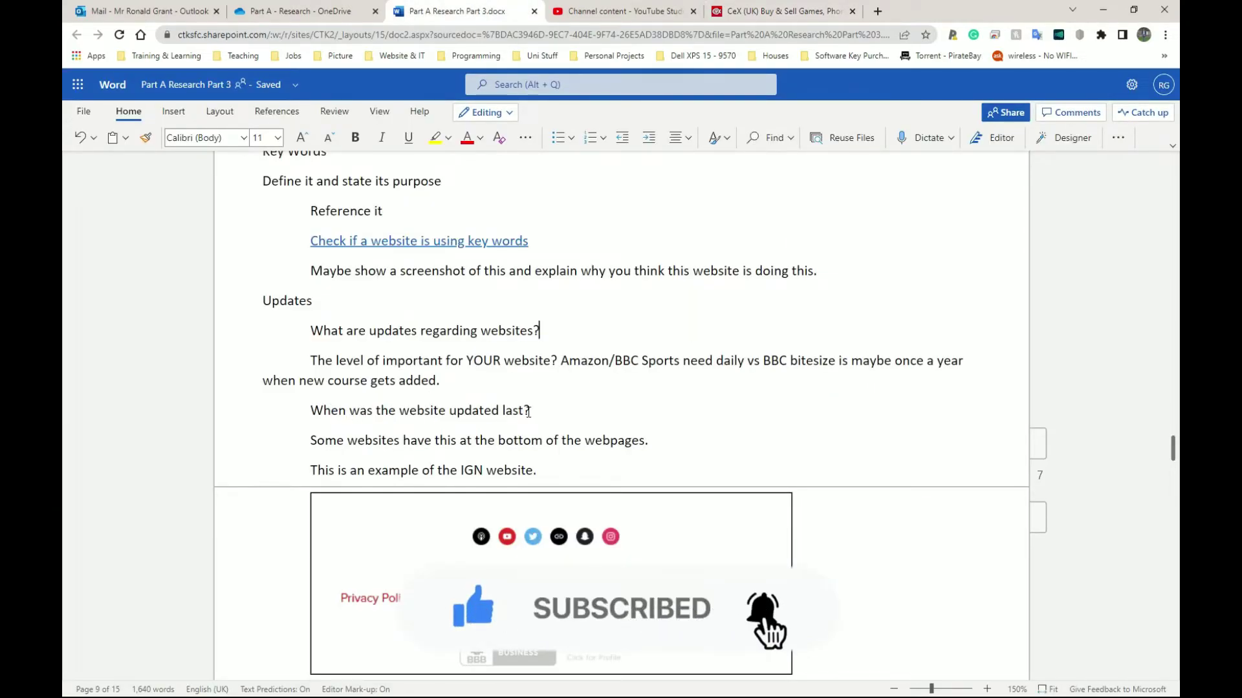
drag(528, 412, 523, 413)
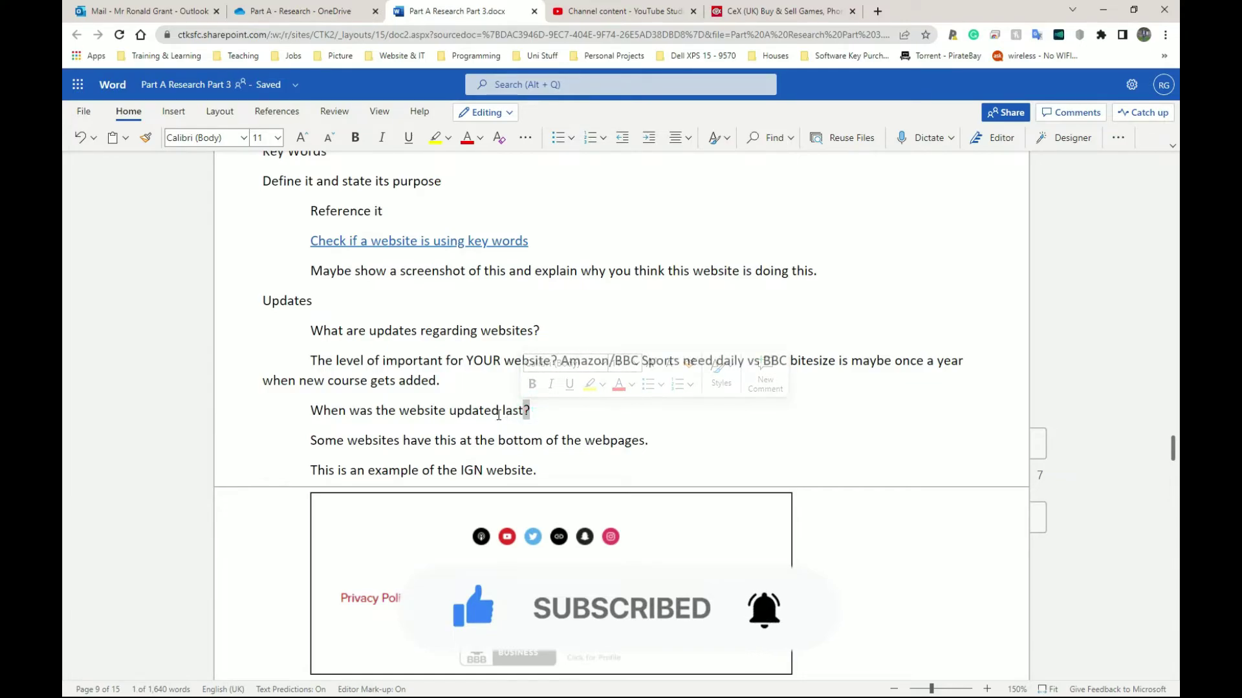
scroll(498, 414, down, 3)
click(501, 388)
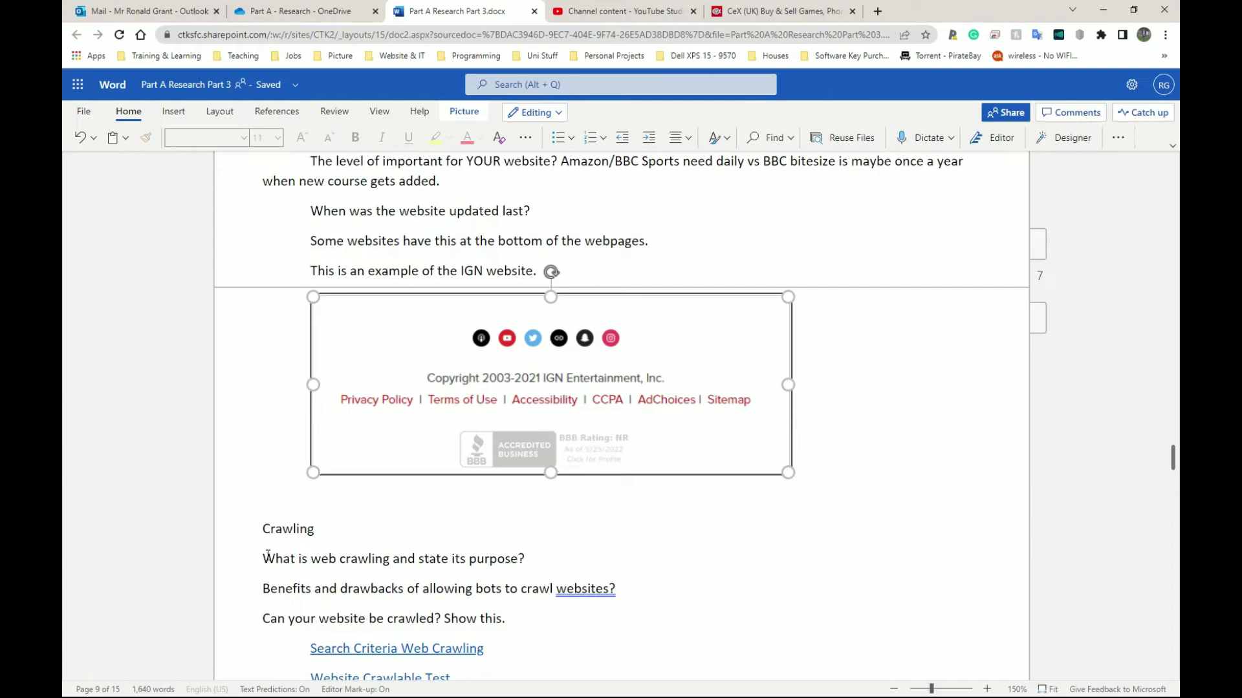
- Indent the web crawling, Benefits and drawbacks, and Can your website be crawled questions with Tab
click(263, 557)
key(Tab)
click(263, 588)
key(Tab)
click(264, 617)
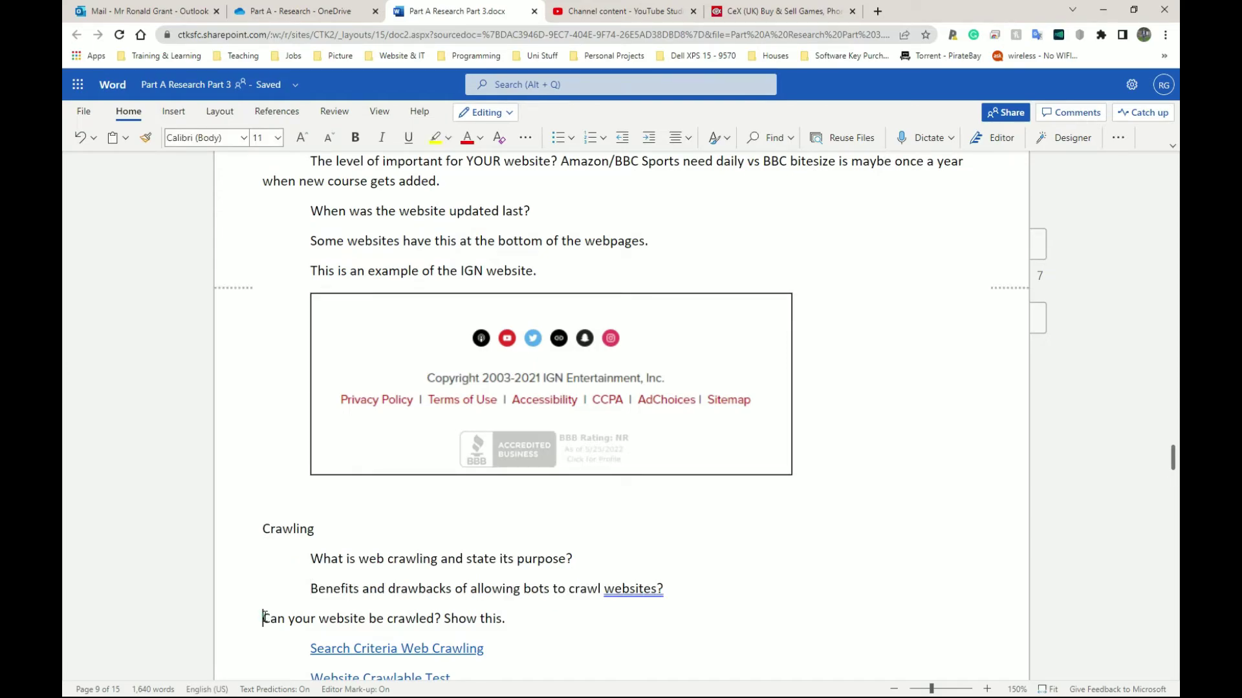
key(Tab)
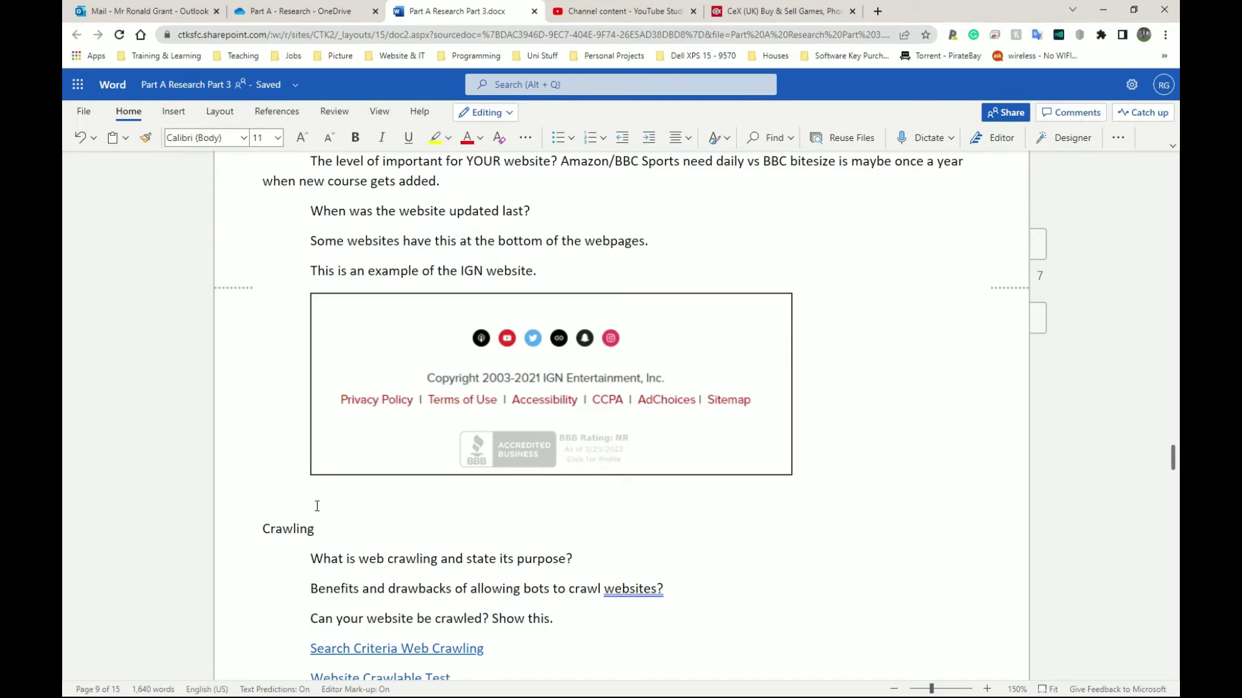
click(393, 423)
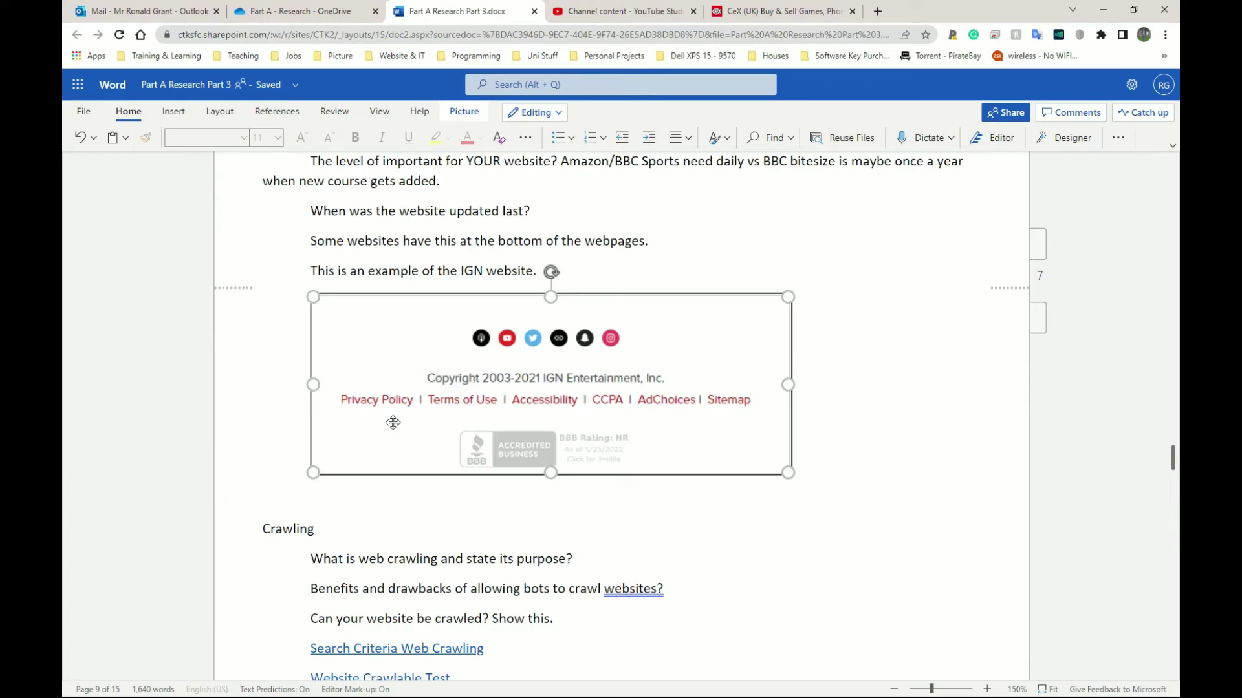
click(536, 271)
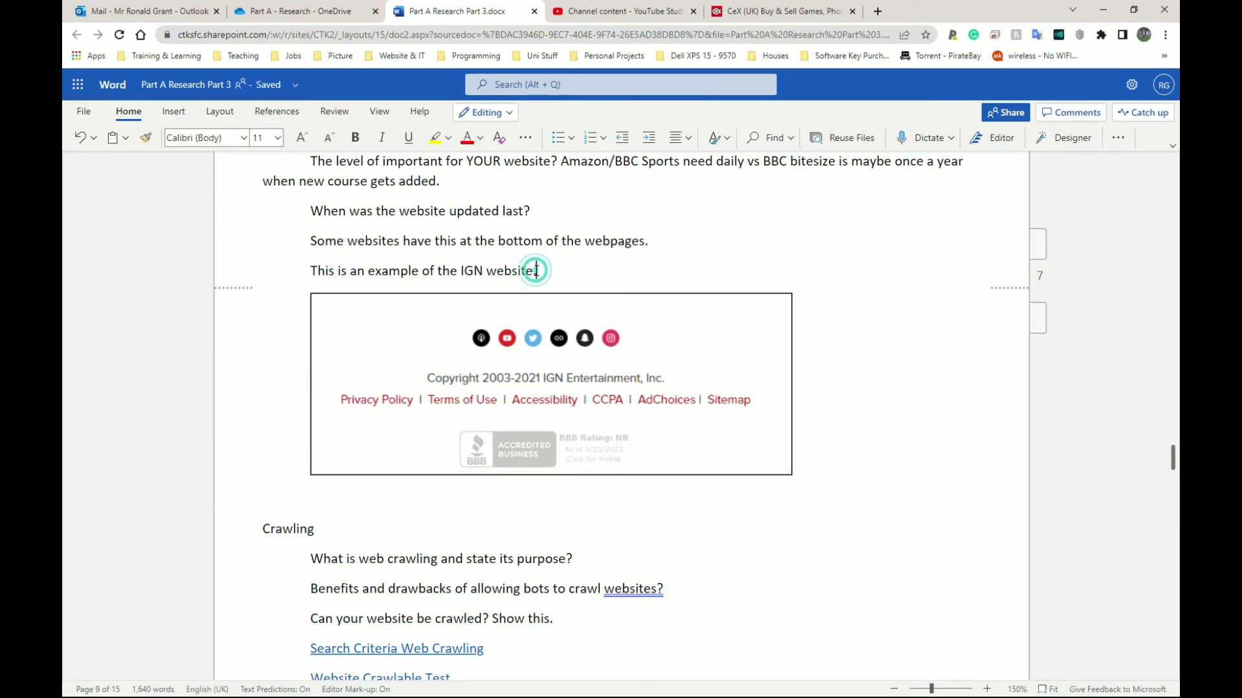